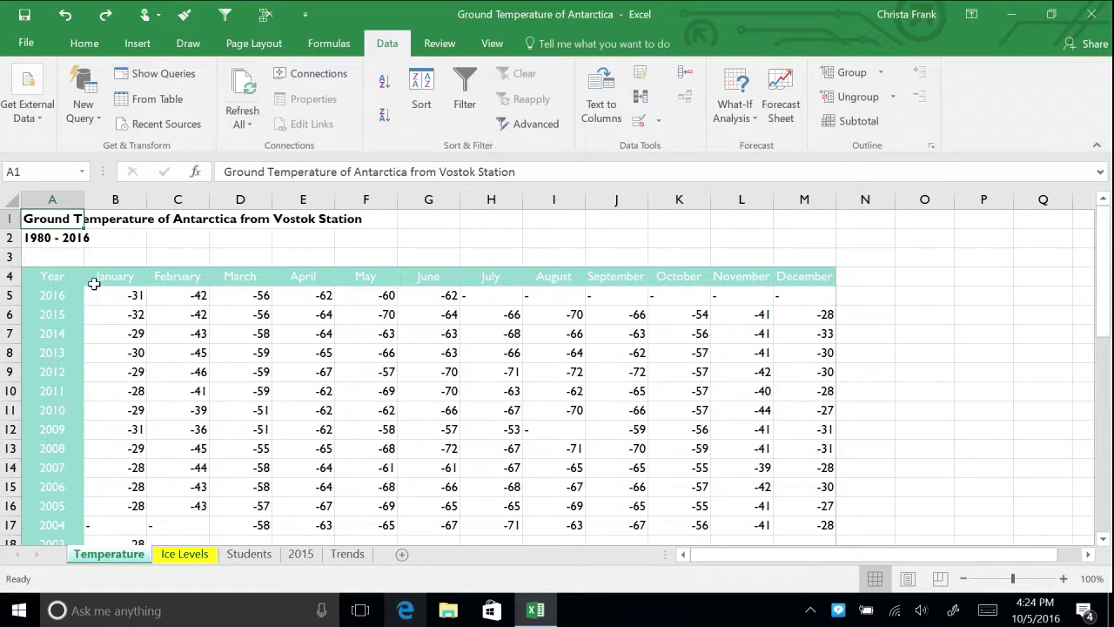
# Add column sparklines in column N for each year's monthly temperatures in B5:M41 using Quick Analysis.
pyautogui.moveTo(109, 296); pyautogui.dragTo(813, 505)
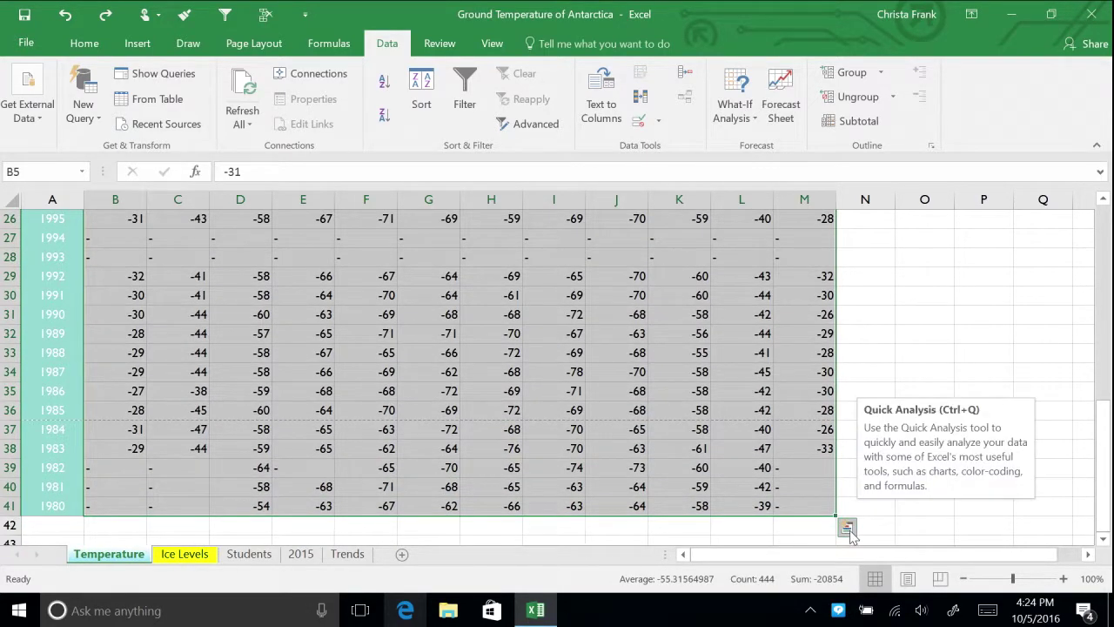
pyautogui.click(847, 528)
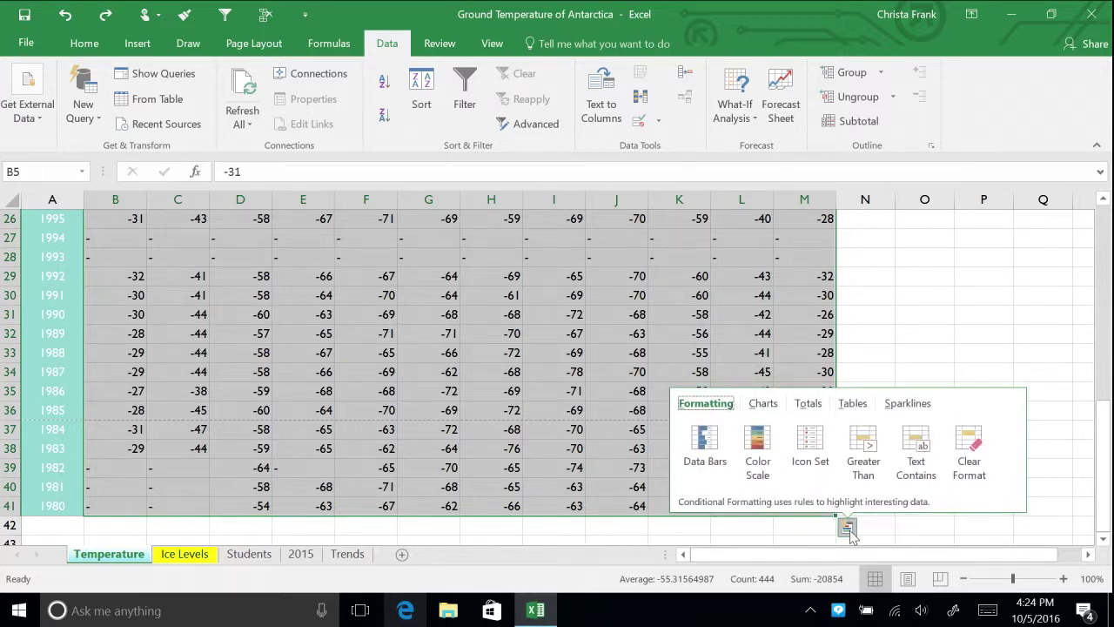
pyautogui.click(904, 408)
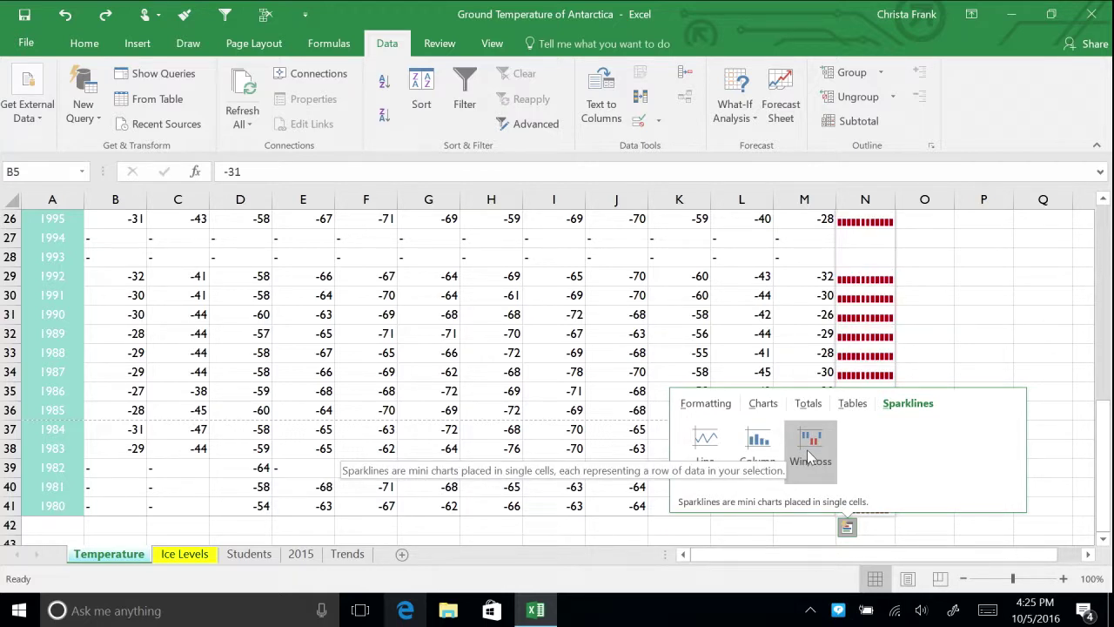
pyautogui.click(756, 459)
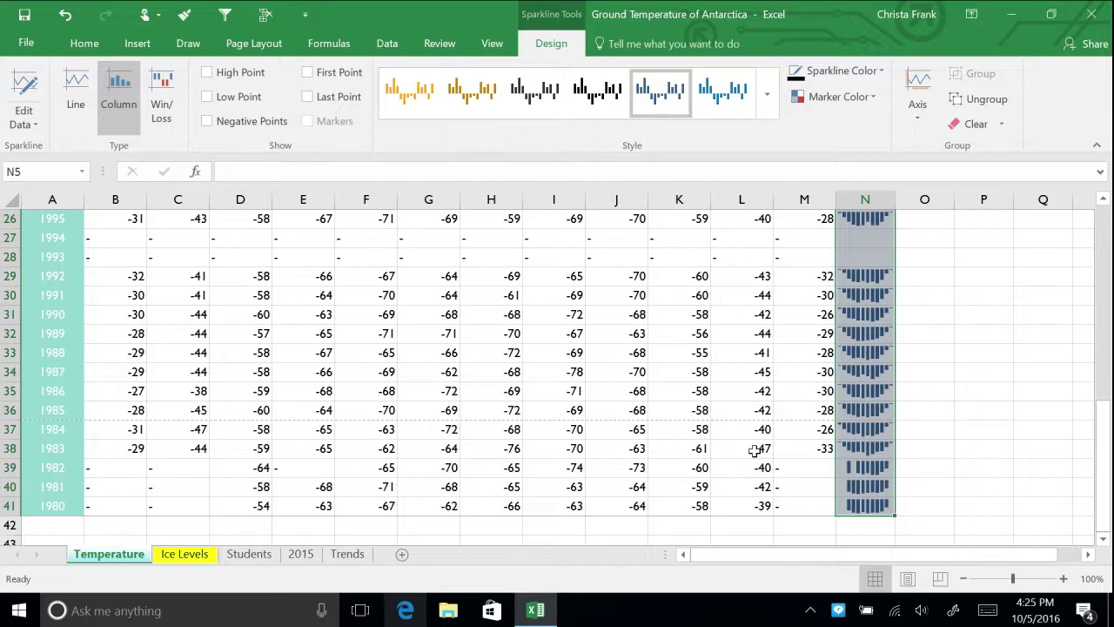
# Return to the top of the sheet and expand the full sparkline style gallery.
pyautogui.scroll(8, 754, 450)
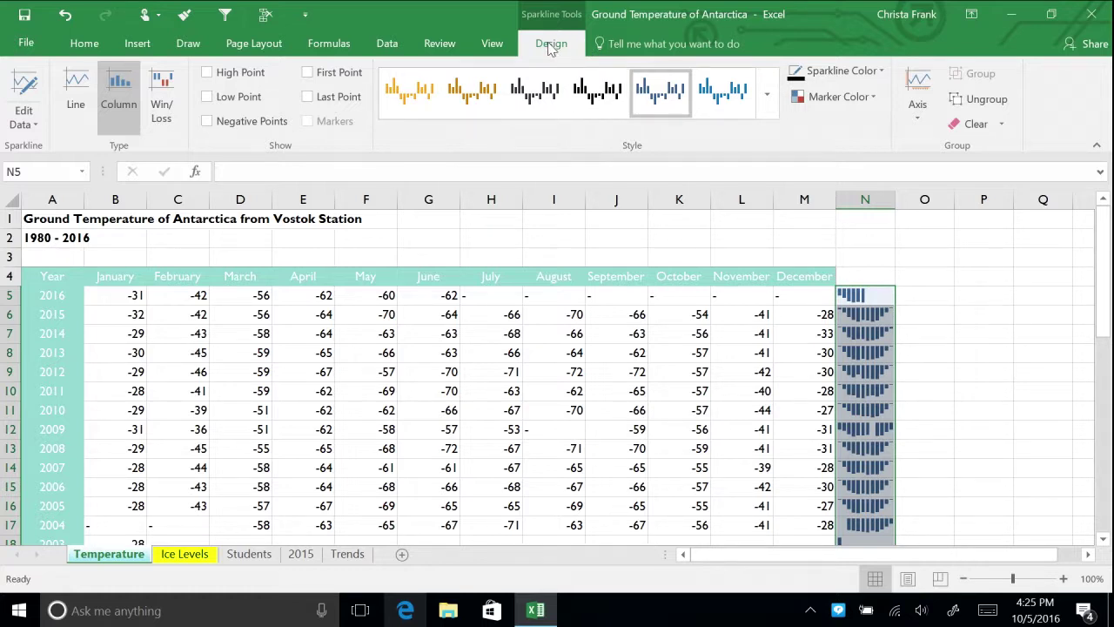
pyautogui.click(767, 94)
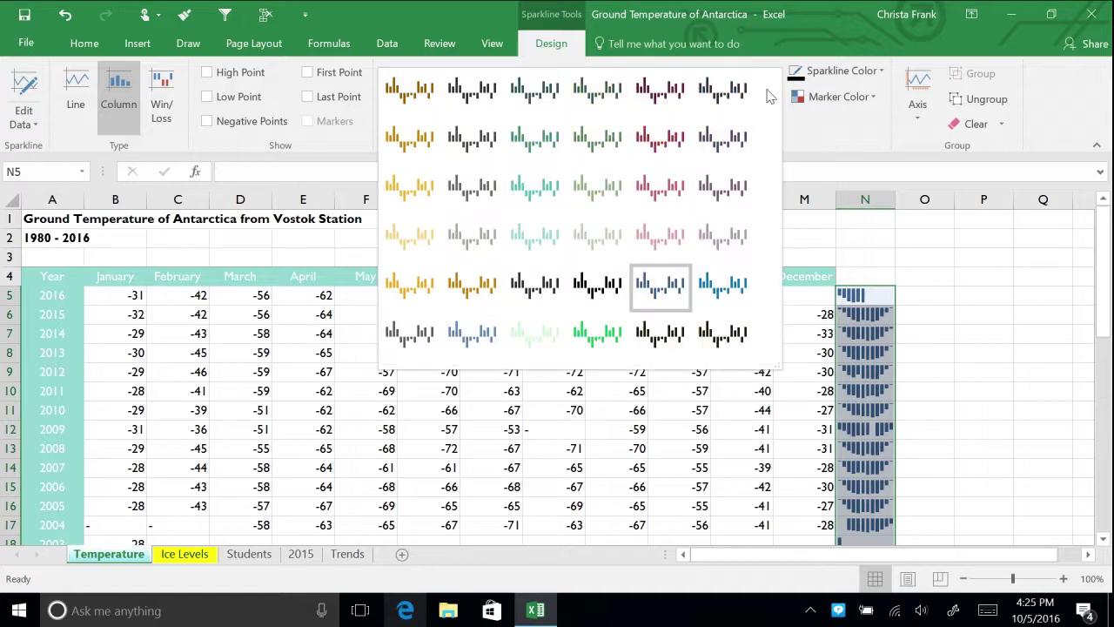
# Apply the teal sparkline style to the temperature sparklines.
pyautogui.click(551, 194)
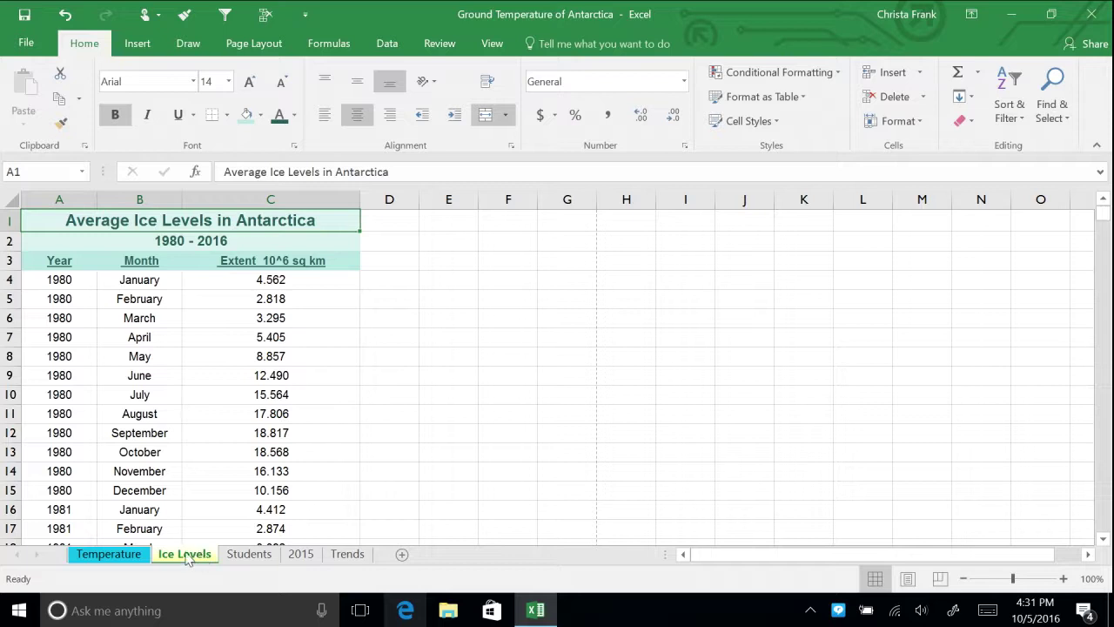
# Insert two blank rows at row 16, just below the 1980 data.
pyautogui.click(34, 494)
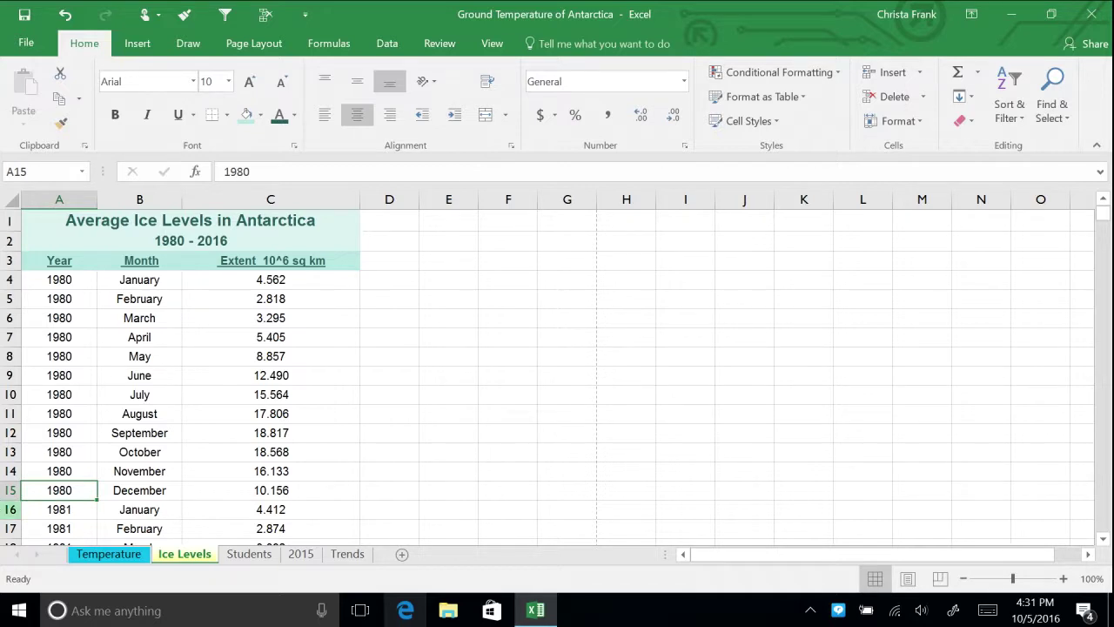
pyautogui.click(11, 510)
pyautogui.click(879, 77)
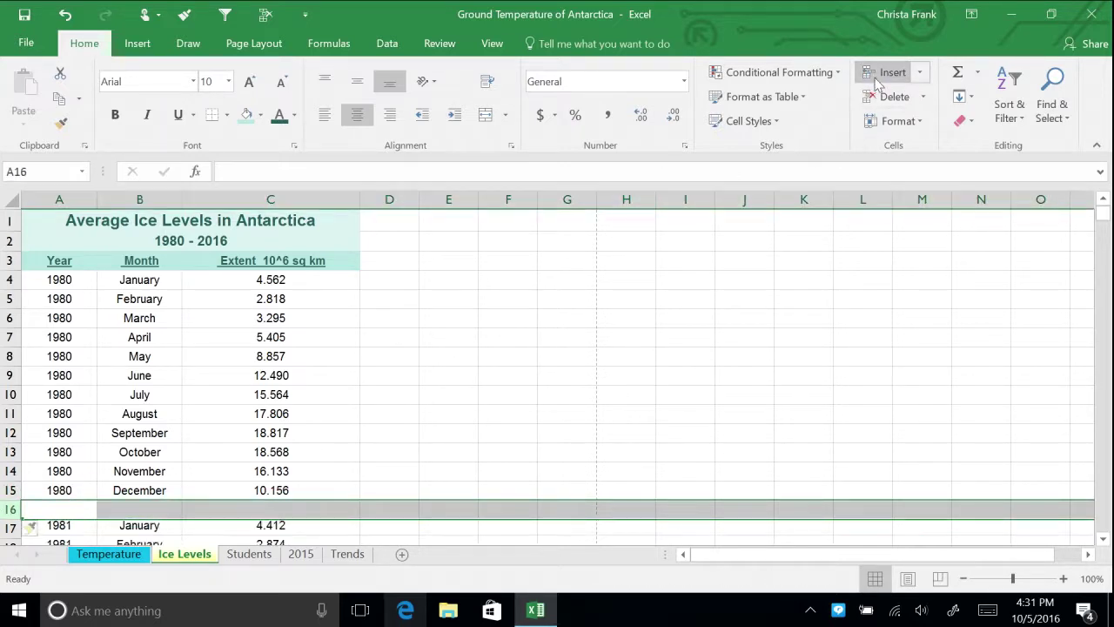
pyautogui.click(881, 74)
# Add a bold 'Average 1980' row in B16:C16 with =AVERAGE(C4:C15), showing 11.206.
pyautogui.click(113, 509)
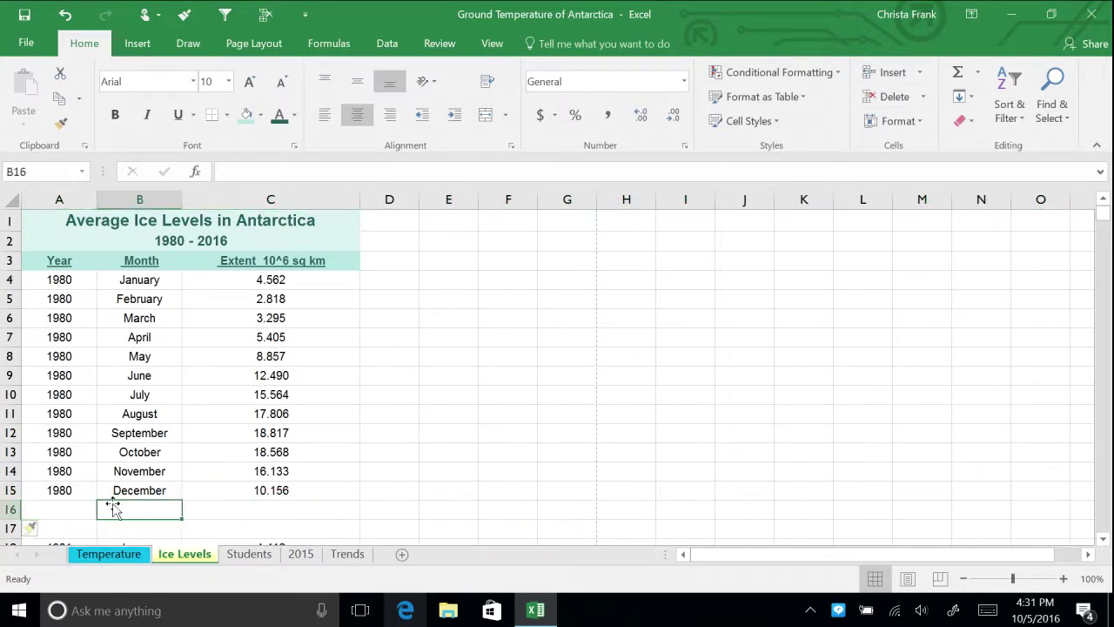
pyautogui.write('Average')
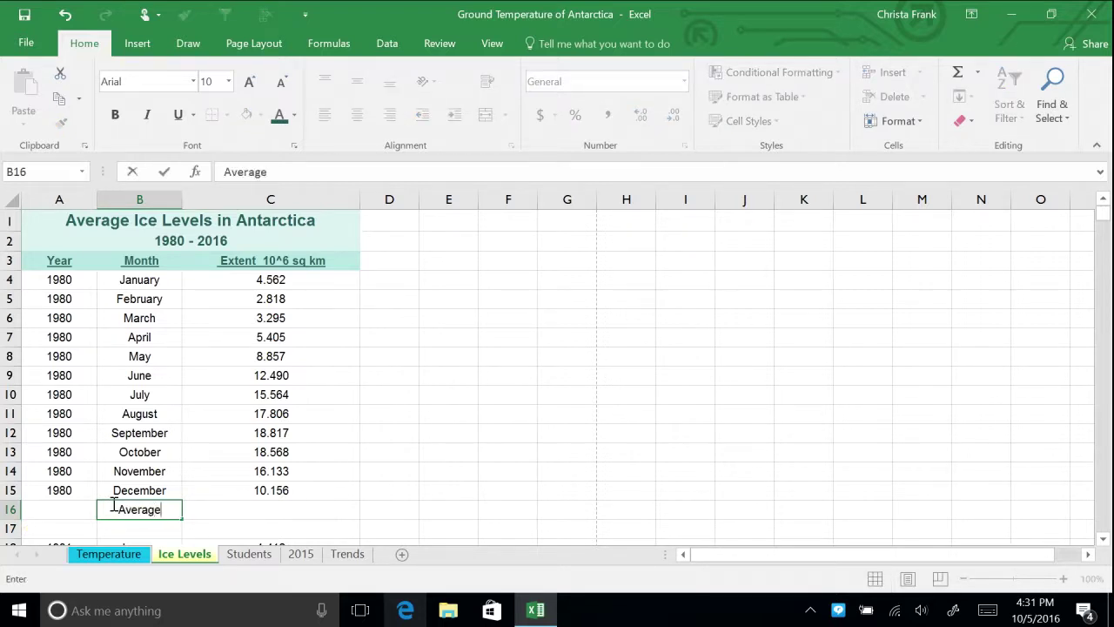
pyautogui.write(' 1980')
pyautogui.press('Tab')
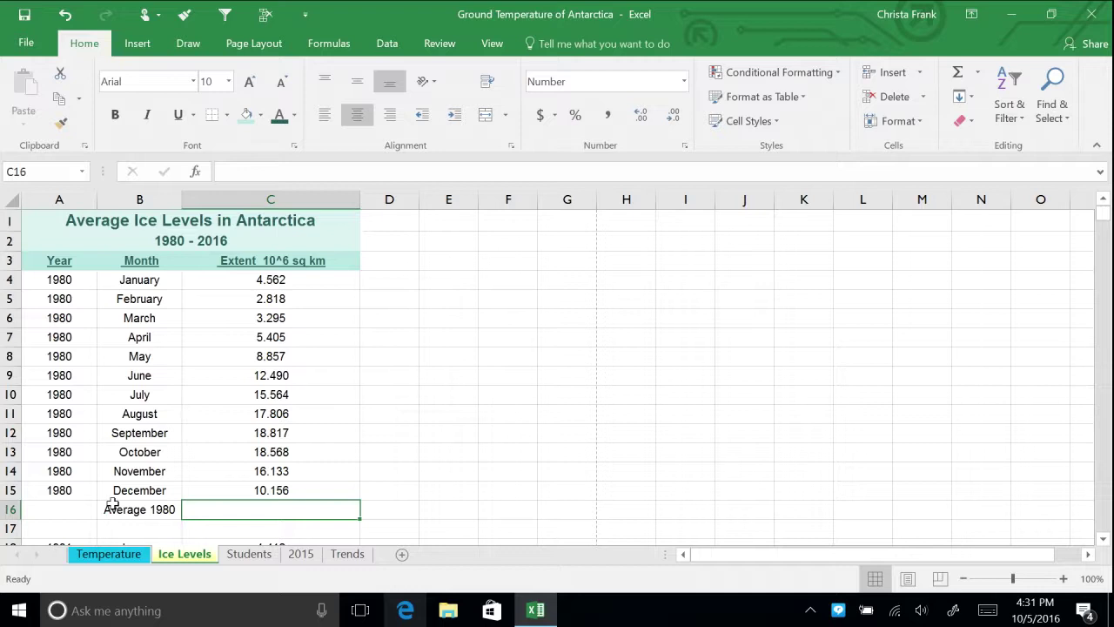
pyautogui.write('=')
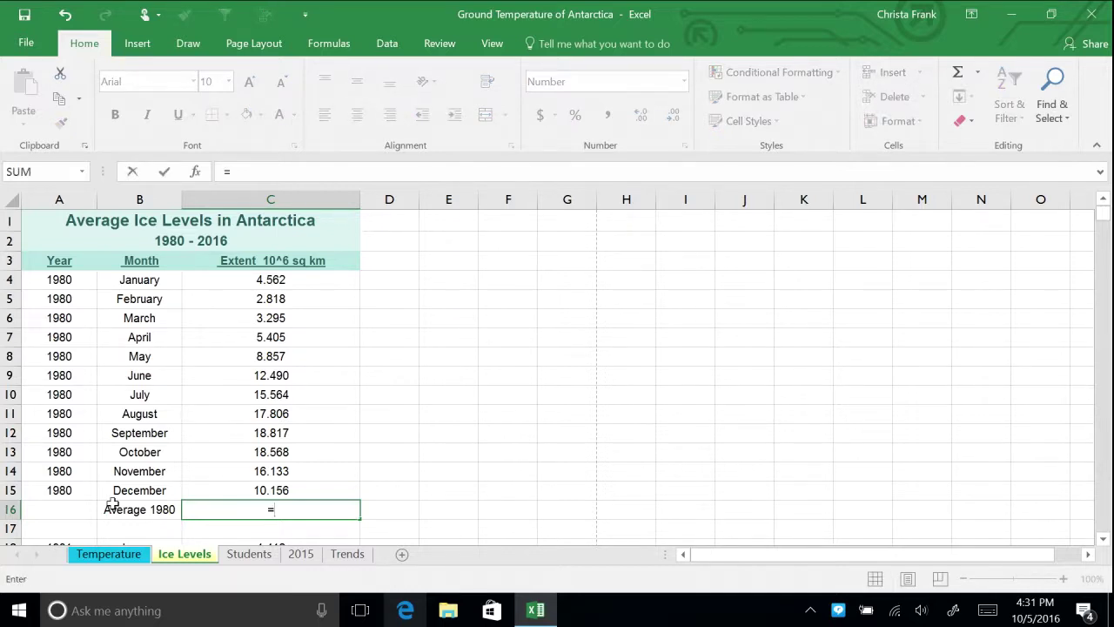
pyautogui.write('average(')
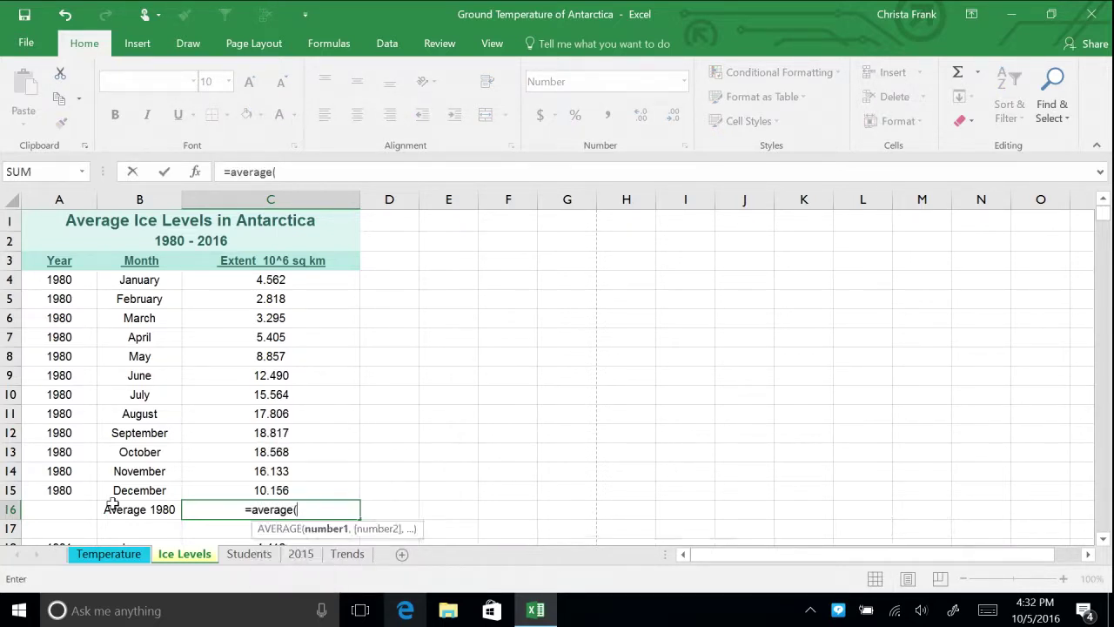
pyautogui.moveTo(203, 282); pyautogui.dragTo(210, 488)
pyautogui.write(')')
pyautogui.press('Return')
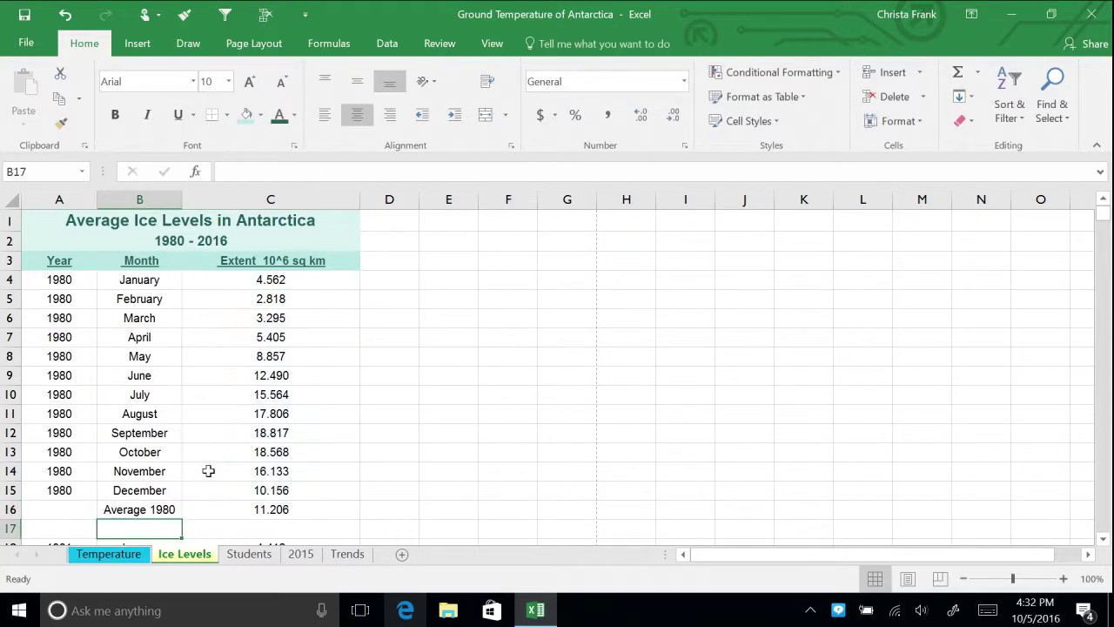
pyautogui.moveTo(156, 510); pyautogui.dragTo(259, 507)
pyautogui.hotkey('ctrl', 'b')
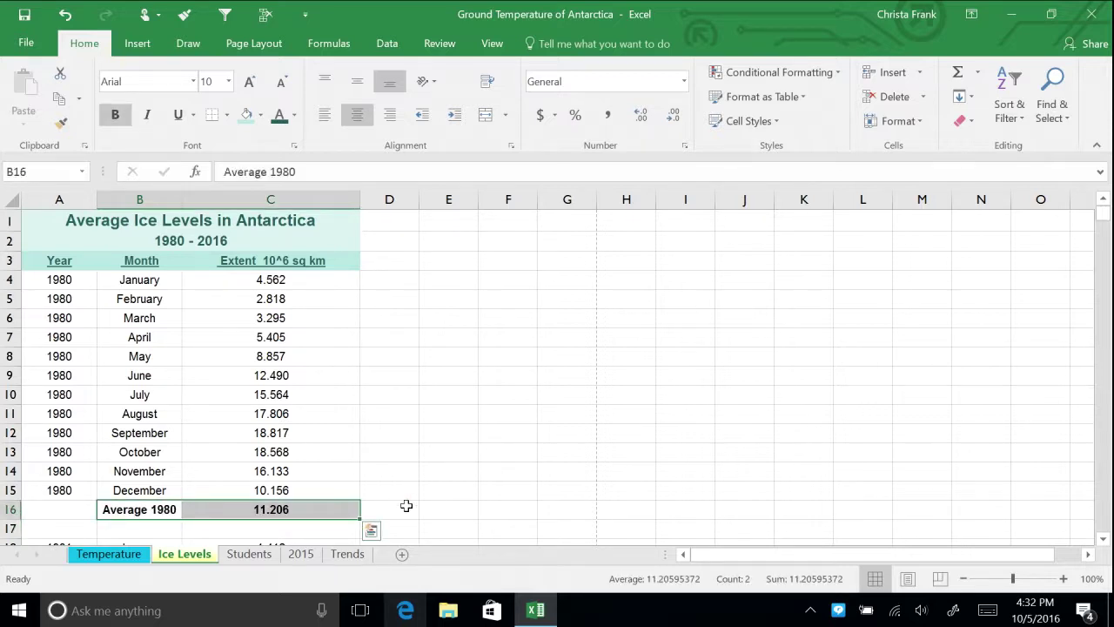
pyautogui.click(401, 513)
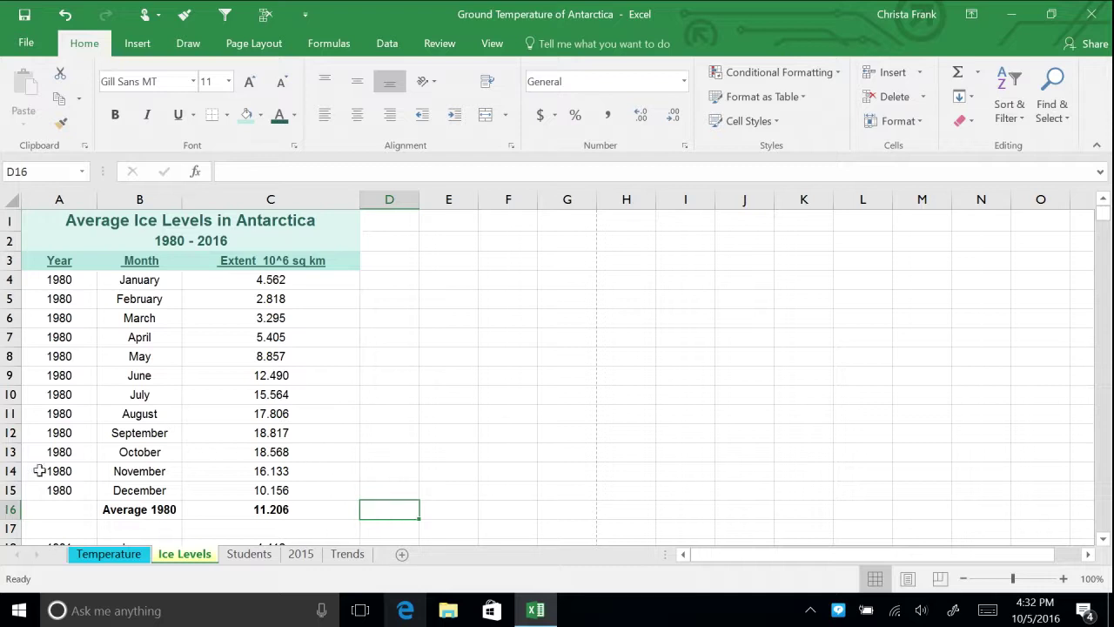
# Group rows 4–15, the 1980 monthly values, into one outline level.
pyautogui.moveTo(7, 490); pyautogui.dragTo(3, 452)
pyautogui.moveTo(2, 372); pyautogui.dragTo(4, 278)
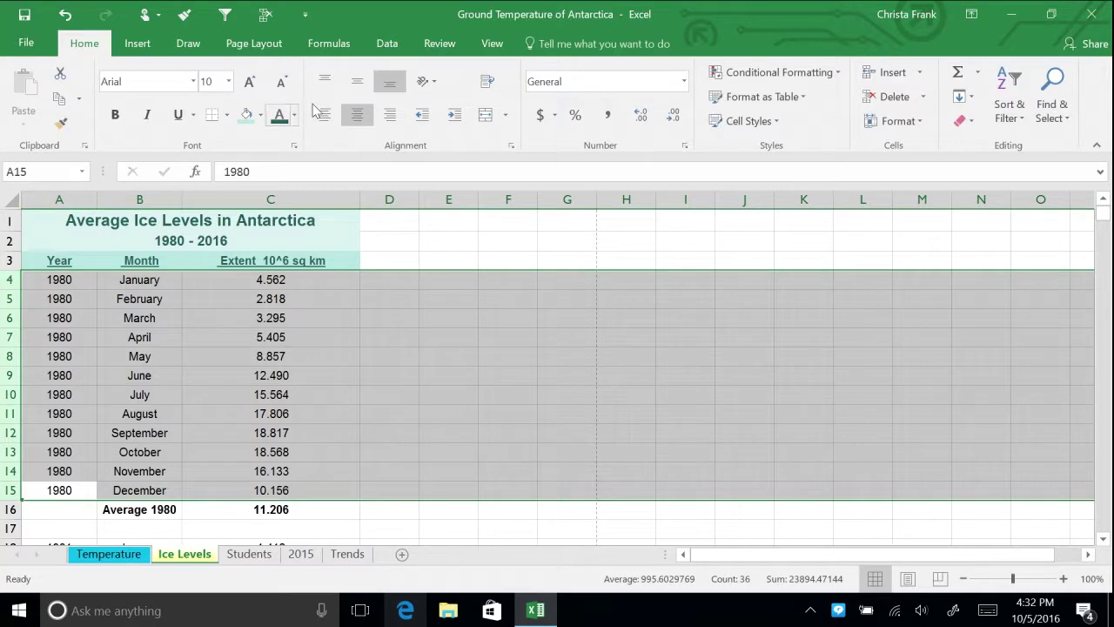
pyautogui.click(387, 44)
pyautogui.click(855, 74)
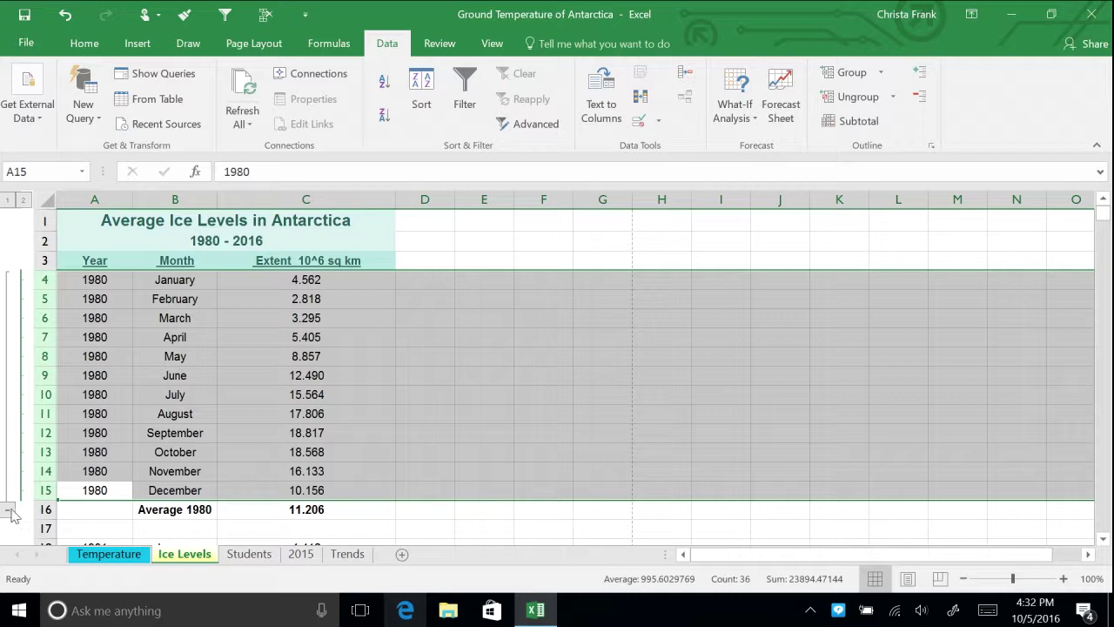
# Collapse the 1980 monthly rows and select row 30, the first 1982 row.
pyautogui.click(7, 510)
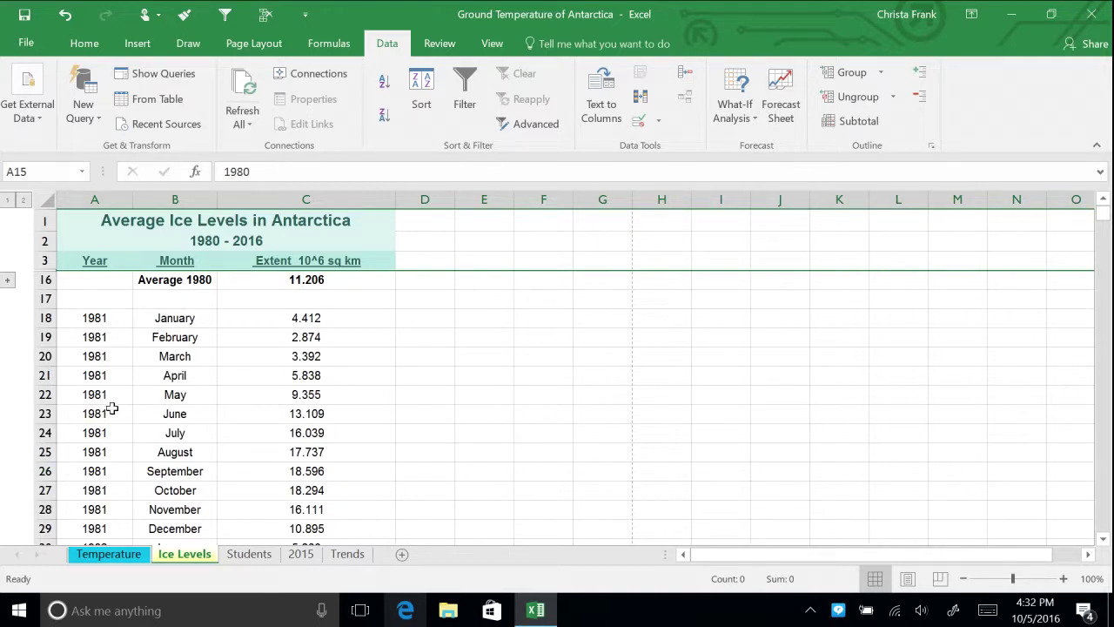
pyautogui.scroll(-2, 111, 397)
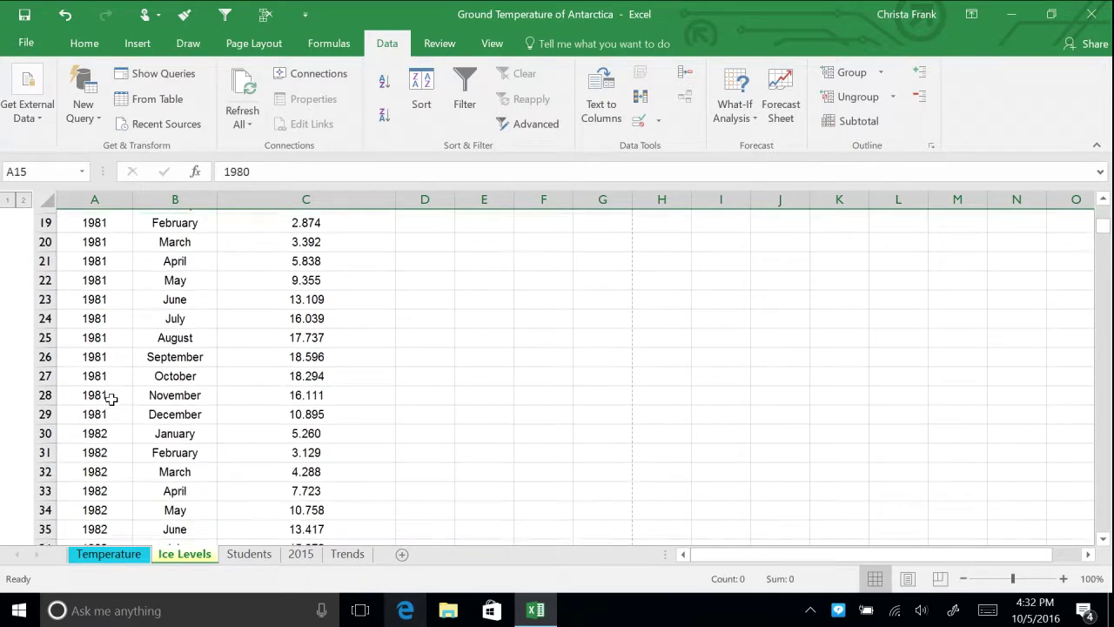
pyautogui.click(42, 429)
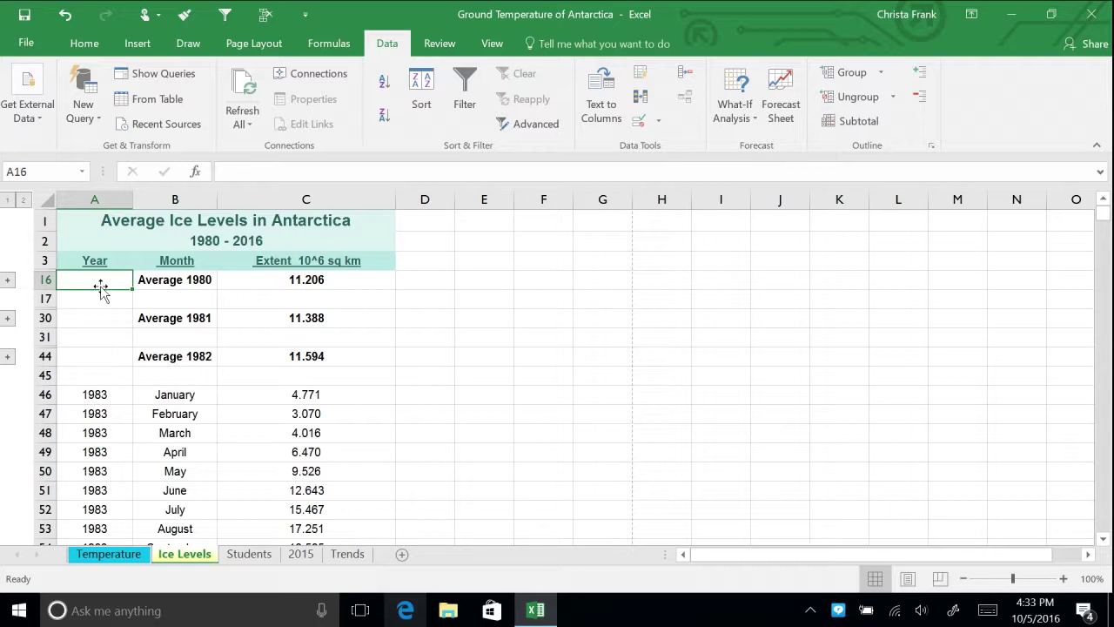
pyautogui.scroll(-4, 98, 300)
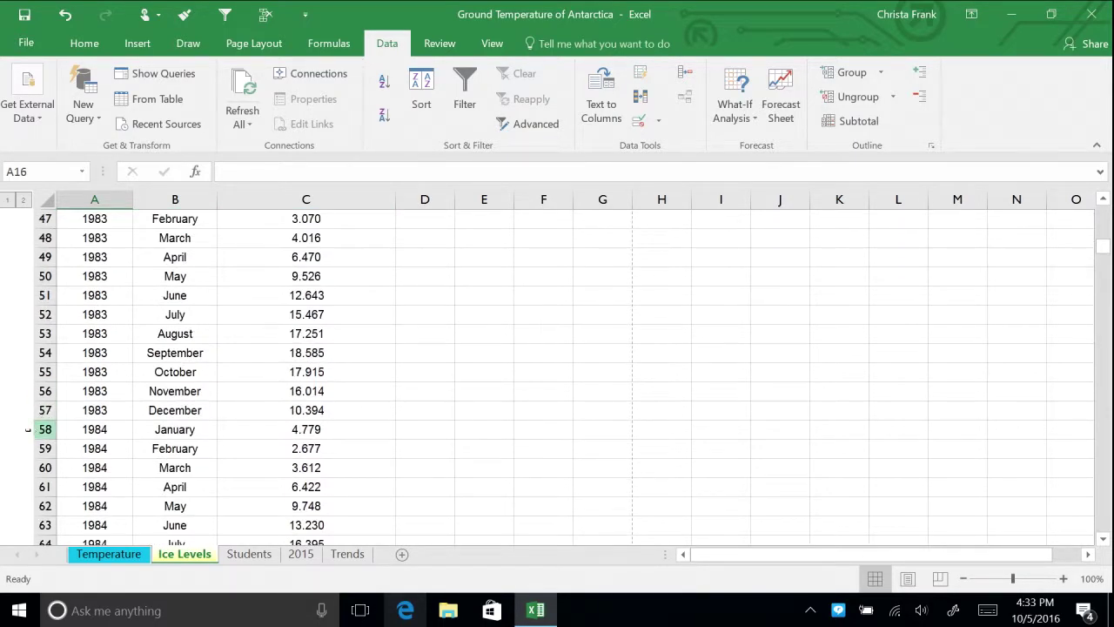
# Insert two blank rows above 1984's January at row 58 and label it 'Average 1983' with an AVERAGE formula.
pyautogui.click(37, 430)
pyautogui.rightClick(36, 430)
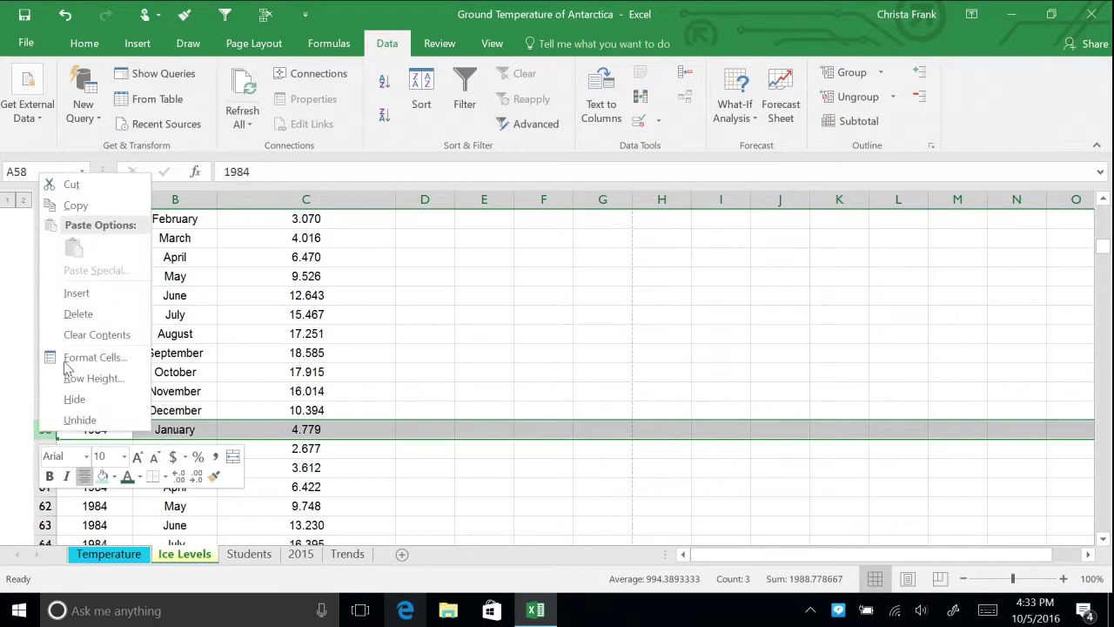
pyautogui.click(90, 294)
pyautogui.rightClick(48, 429)
pyautogui.click(106, 298)
pyautogui.click(175, 430)
pyautogui.write('Average 1983')
pyautogui.press('Tab')
pyautogui.write('=average(')
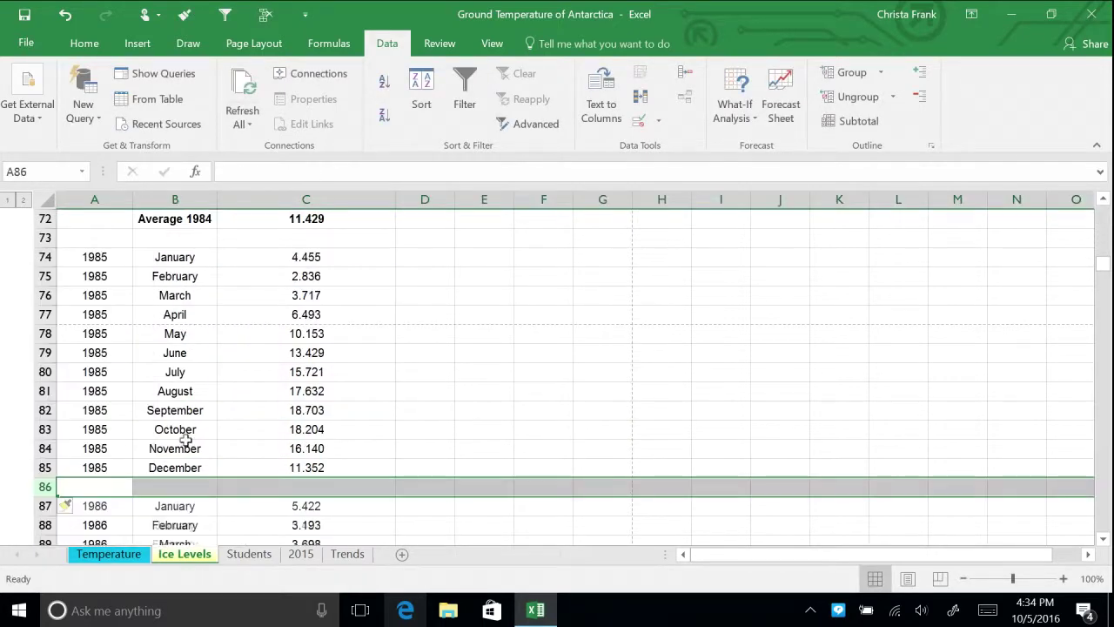
# Add a bold 'Average 1985' row in B86:C86 averaging C74:C85, giving 11.570.
pyautogui.click(182, 486)
pyautogui.write('Average 1985')
pyautogui.press('Tab')
pyautogui.write('=average(')
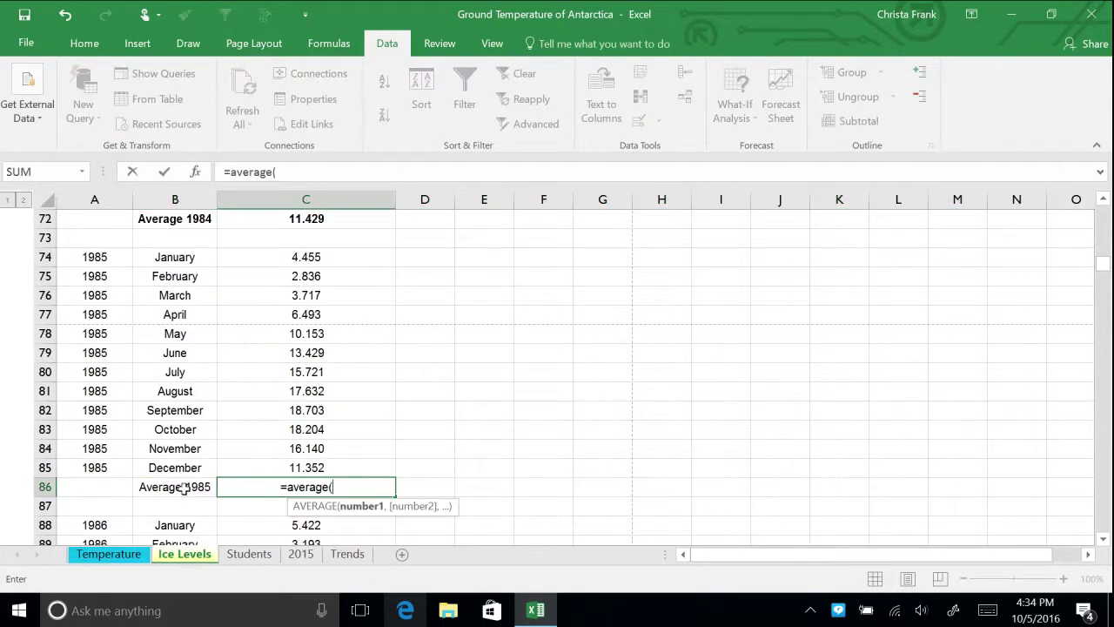
pyautogui.moveTo(306, 257); pyautogui.dragTo(323, 464)
pyautogui.press('Return')
pyautogui.moveTo(174, 486); pyautogui.dragTo(326, 489)
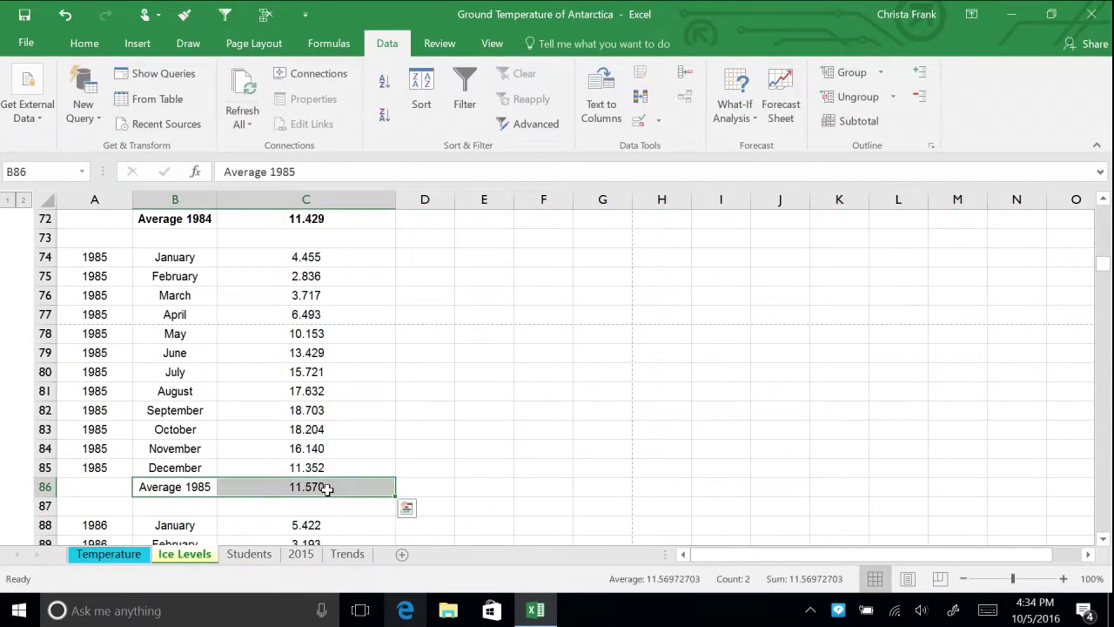
pyautogui.hotkey('ctrl', 'b')
pyautogui.click(423, 467)
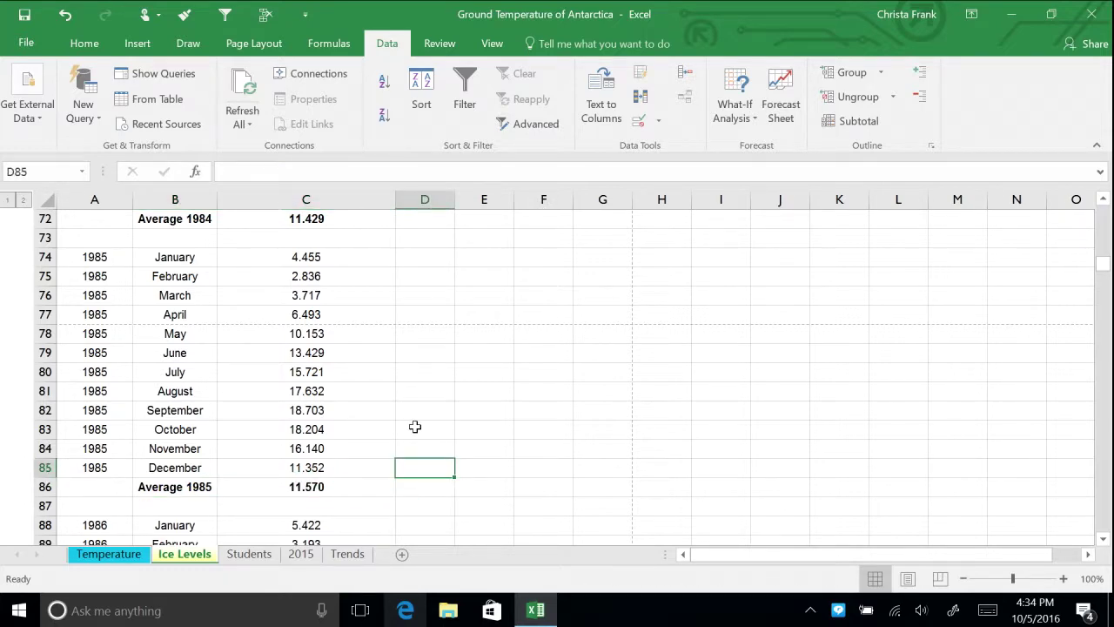
pyautogui.scroll(10, 415, 427)
pyautogui.scroll(-7, 411, 421)
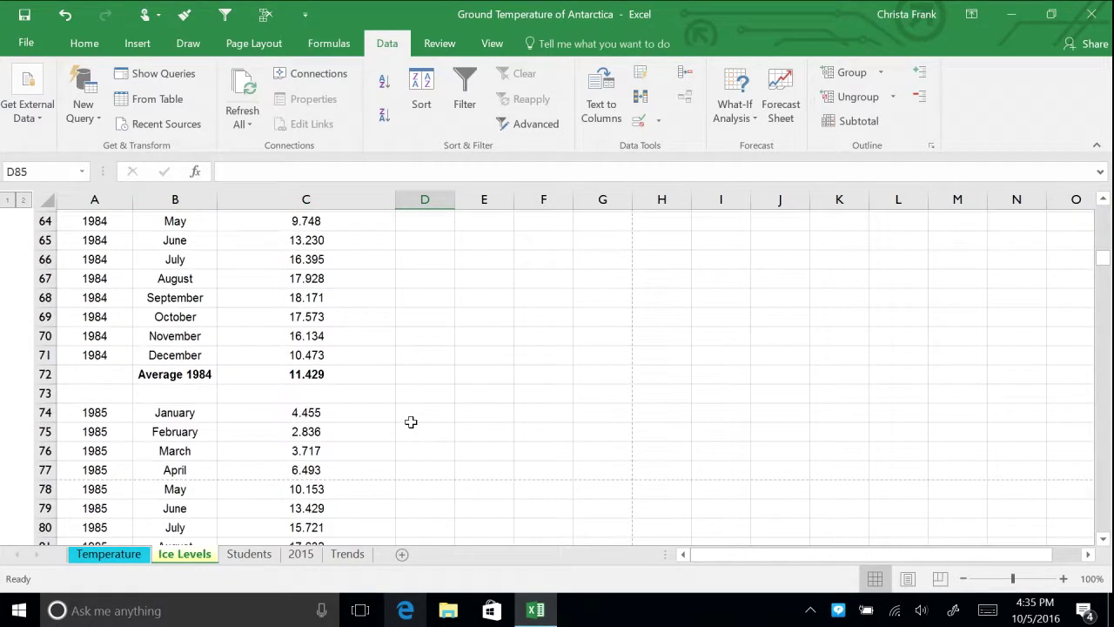
pyautogui.scroll(-1, 411, 421)
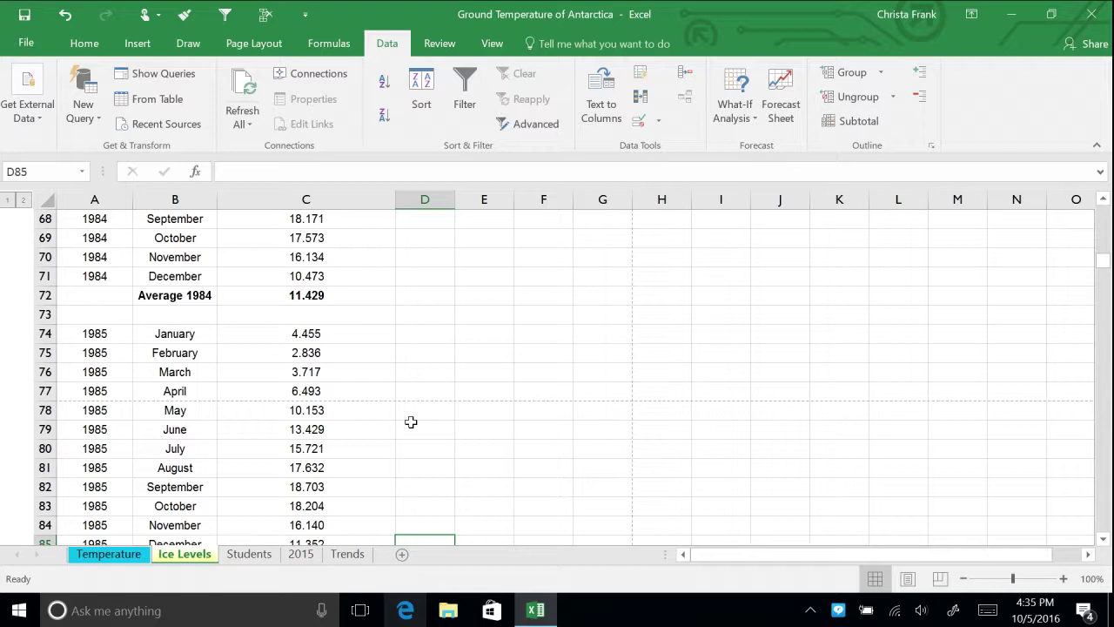
# Rebuild the sheet's outline with Auto Outline, replacing the existing one.
pyautogui.click(884, 74)
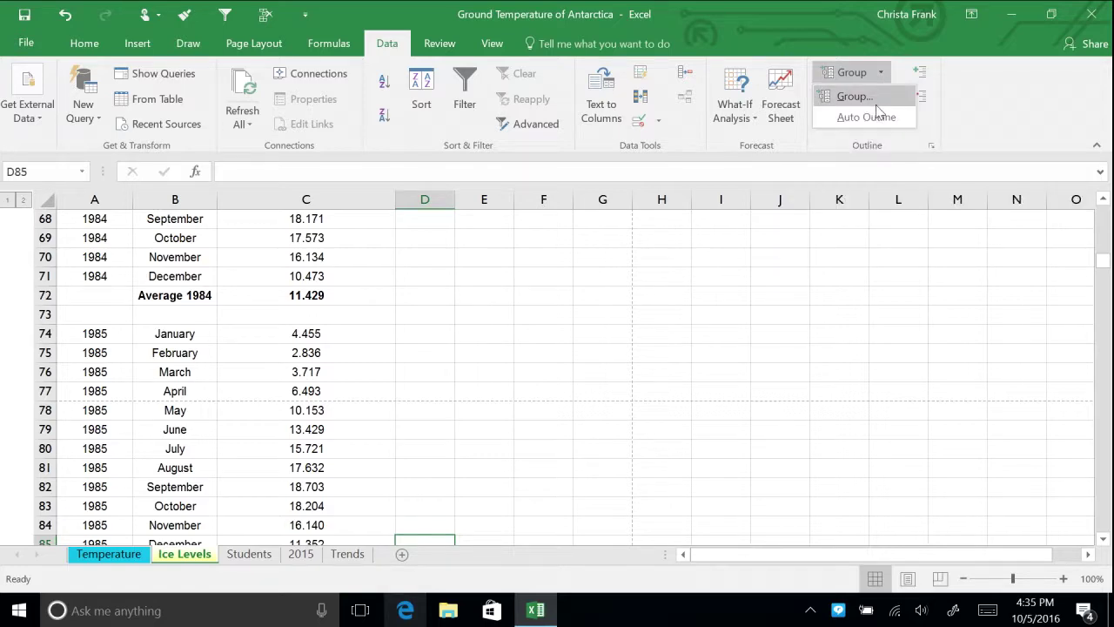
pyautogui.click(874, 117)
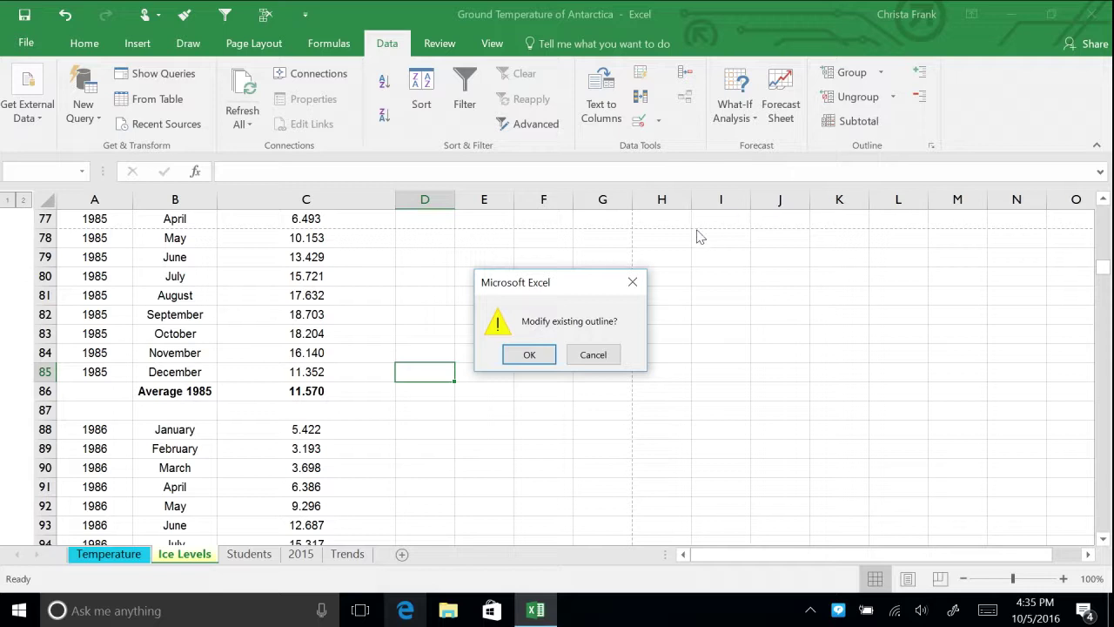
pyautogui.click(517, 355)
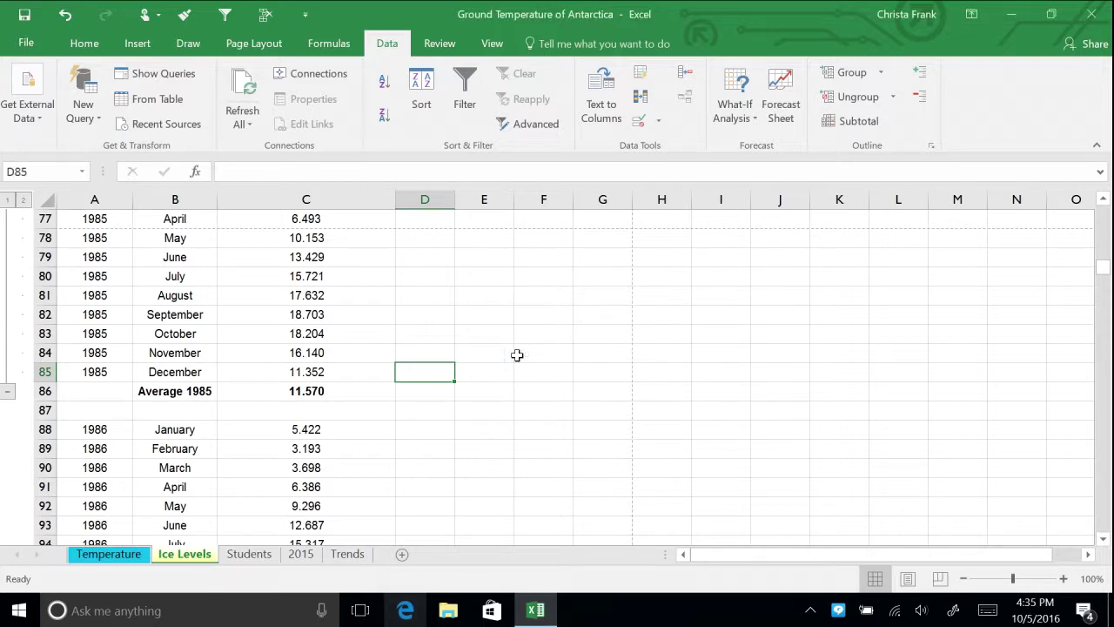
# Collapse the 1985, 1984 and 1983 monthly groups so only their averages show.
pyautogui.click(7, 396)
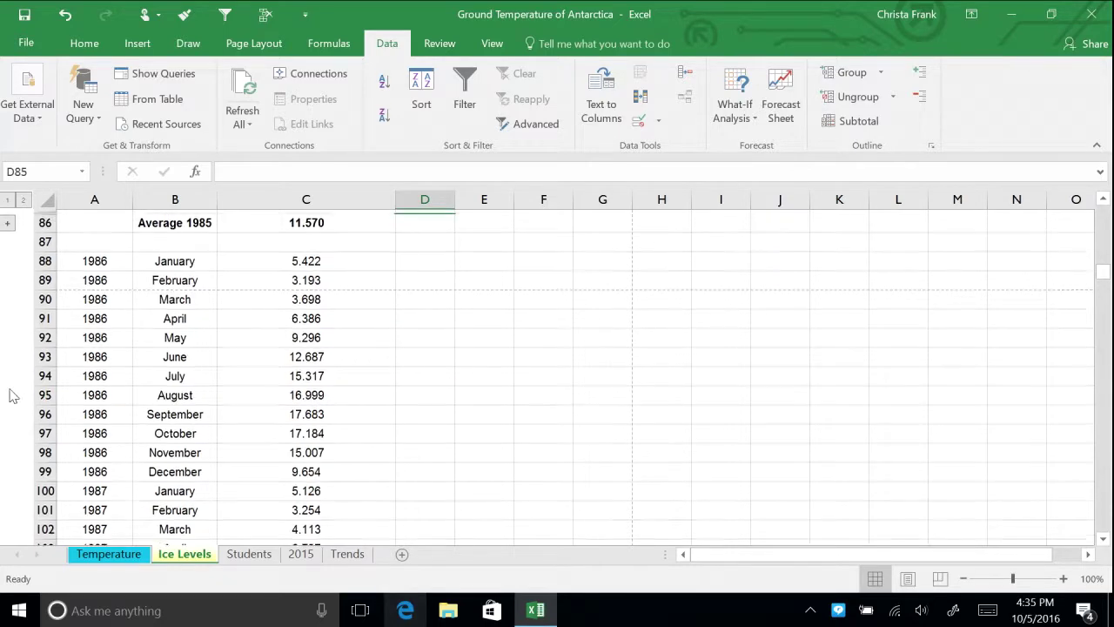
pyautogui.scroll(3, 9, 387)
pyautogui.click(7, 372)
pyautogui.scroll(4, 17, 374)
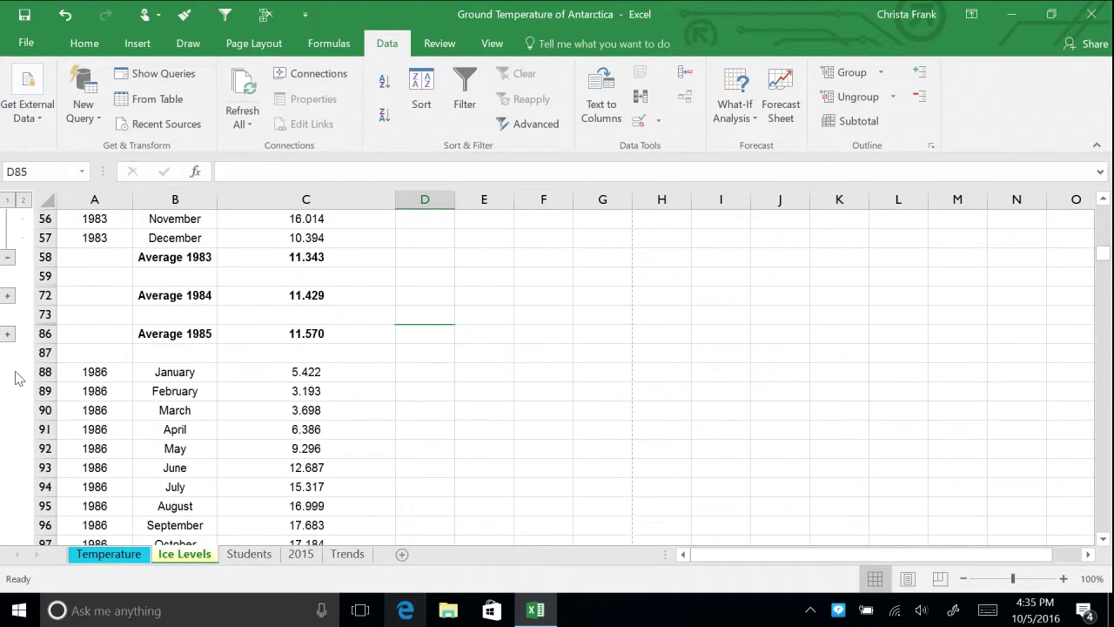
pyautogui.click(7, 430)
pyautogui.scroll(3, 18, 417)
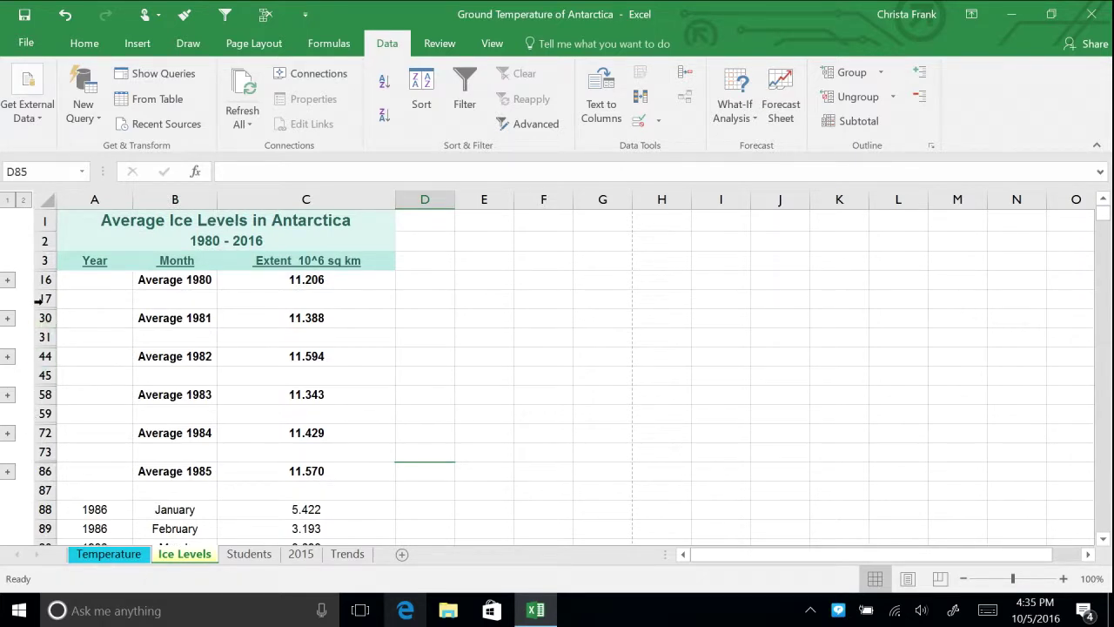
# Use Show Detail on the entire worksheet so every year's monthly ice-level rows reappear.
pyautogui.click(7, 281)
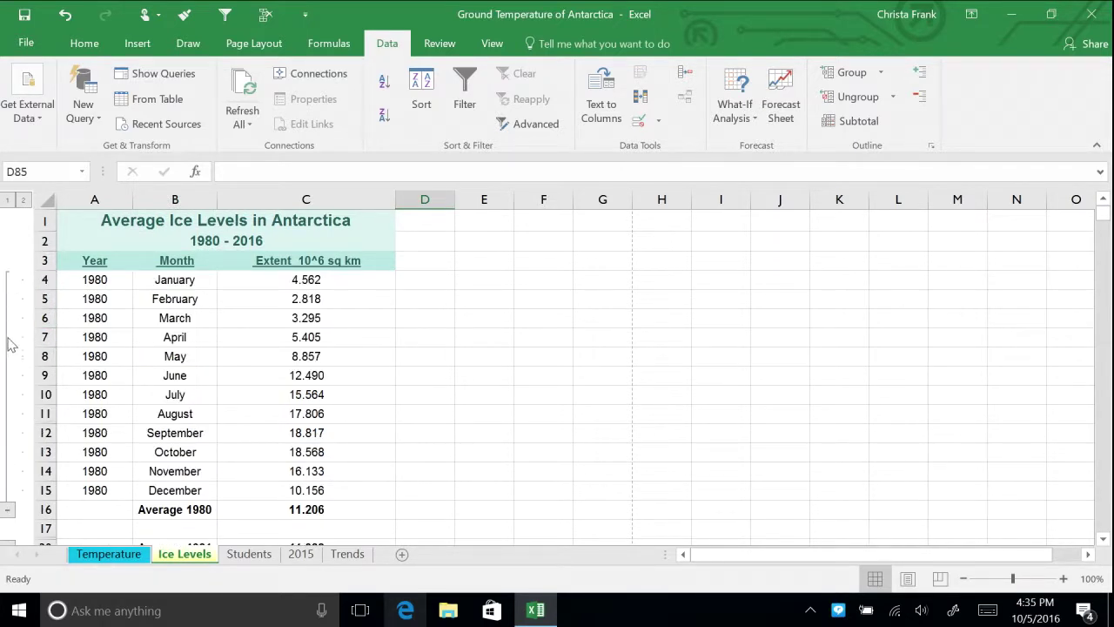
pyautogui.click(7, 511)
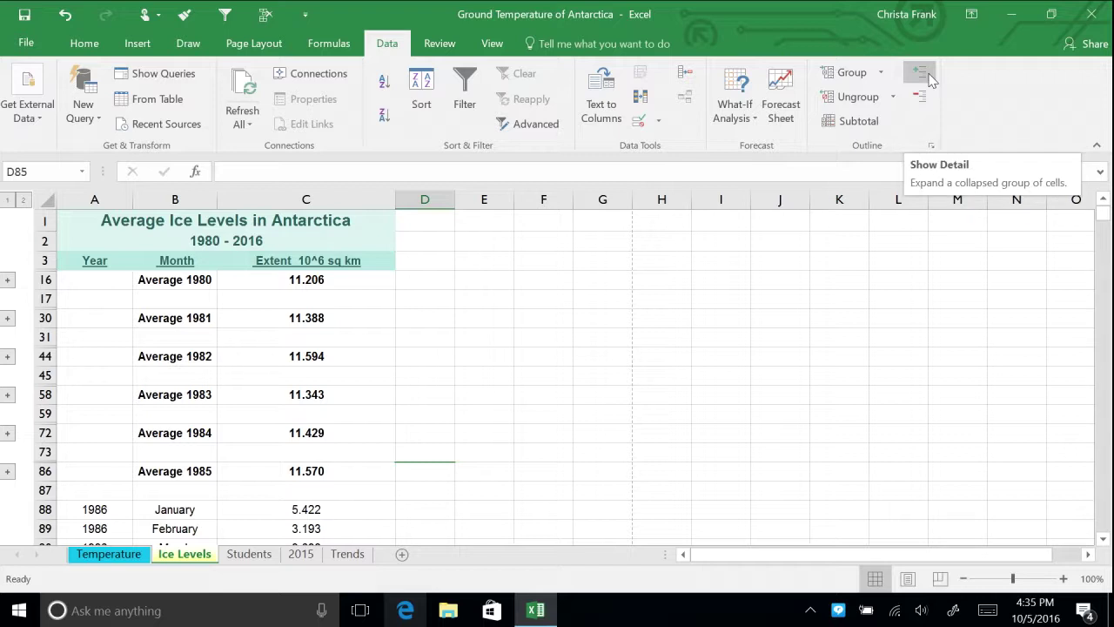
pyautogui.click(42, 199)
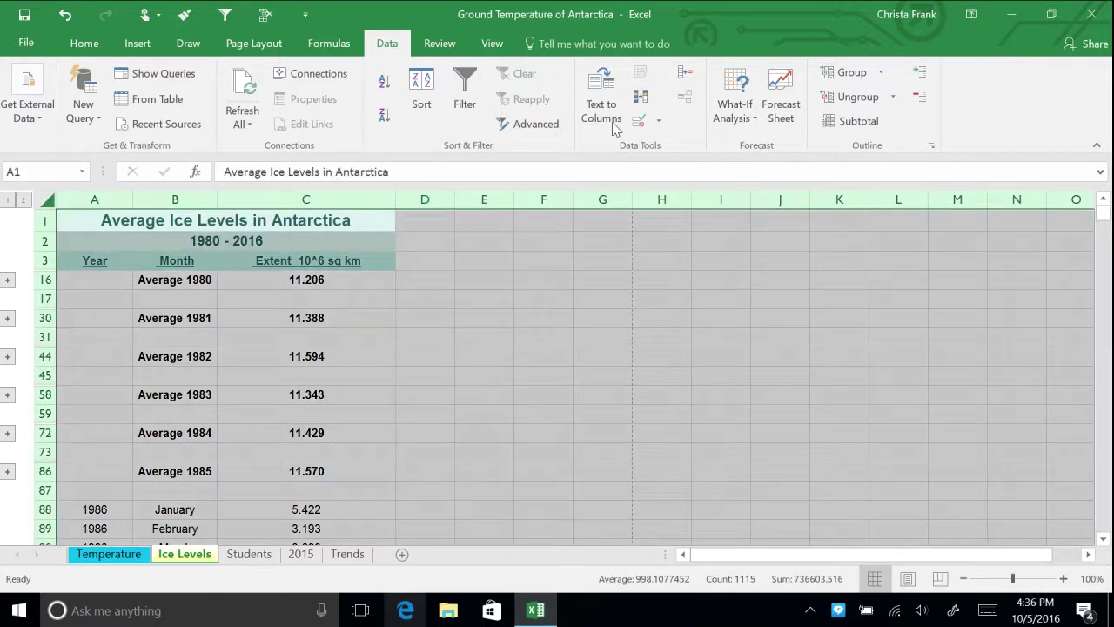
pyautogui.click(920, 73)
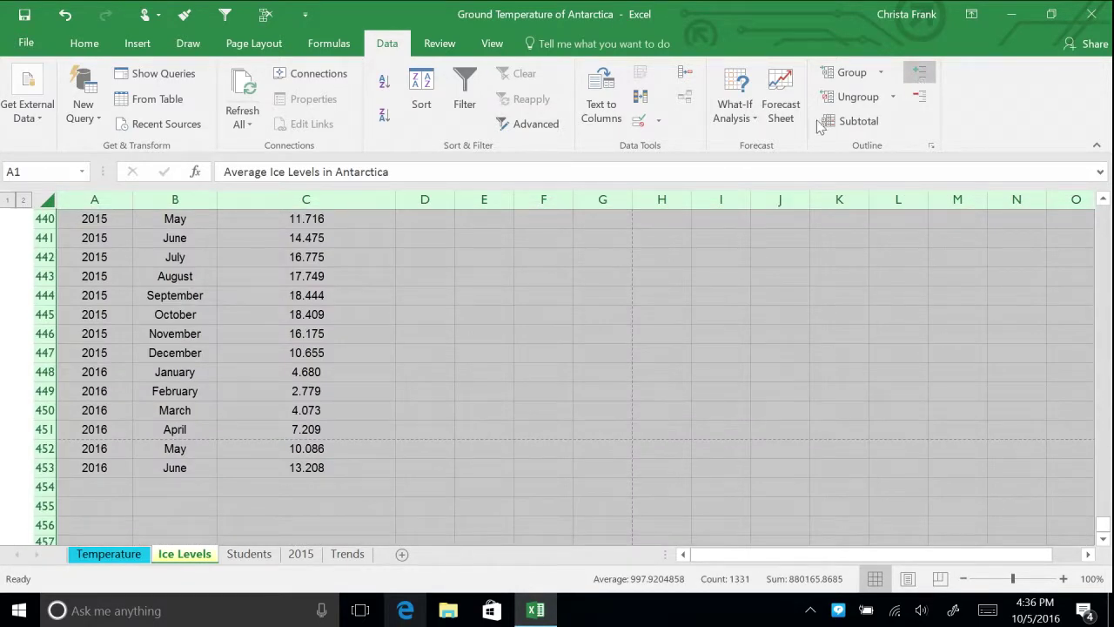
pyautogui.scroll(20, 598, 311)
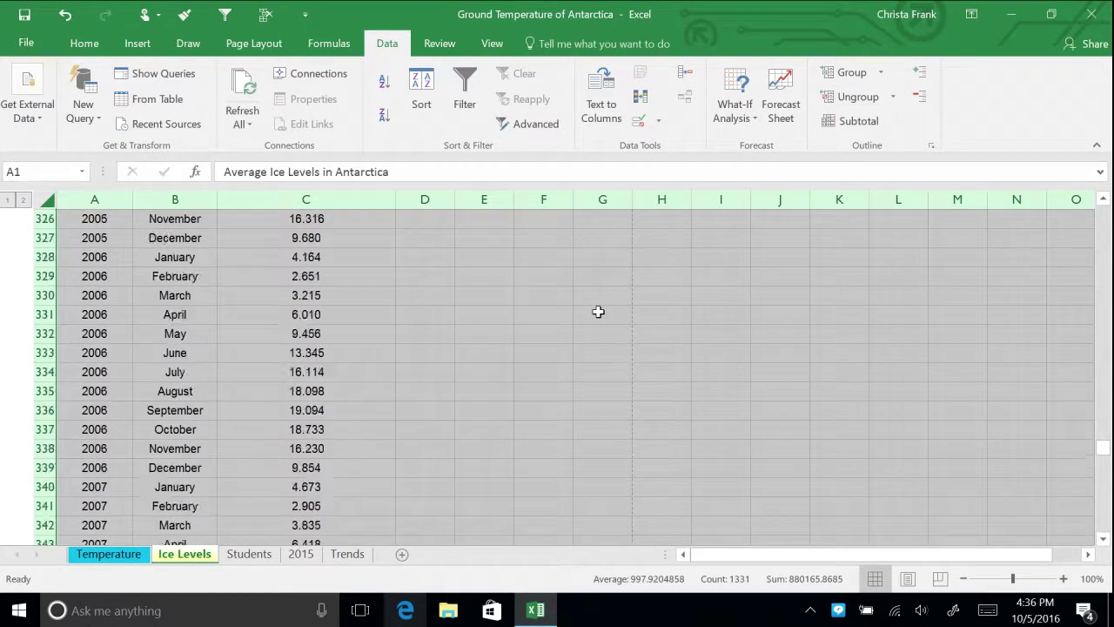
pyautogui.scroll(20, 598, 312)
pyautogui.scroll(4, 600, 310)
pyautogui.click(440, 280)
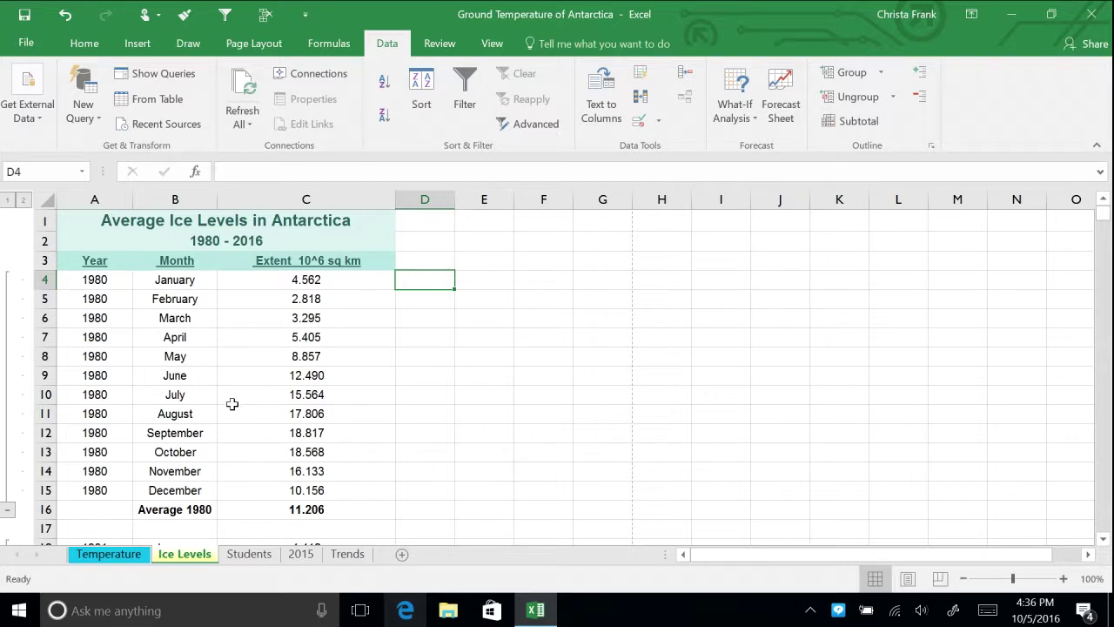
pyautogui.scroll(-2, 232, 403)
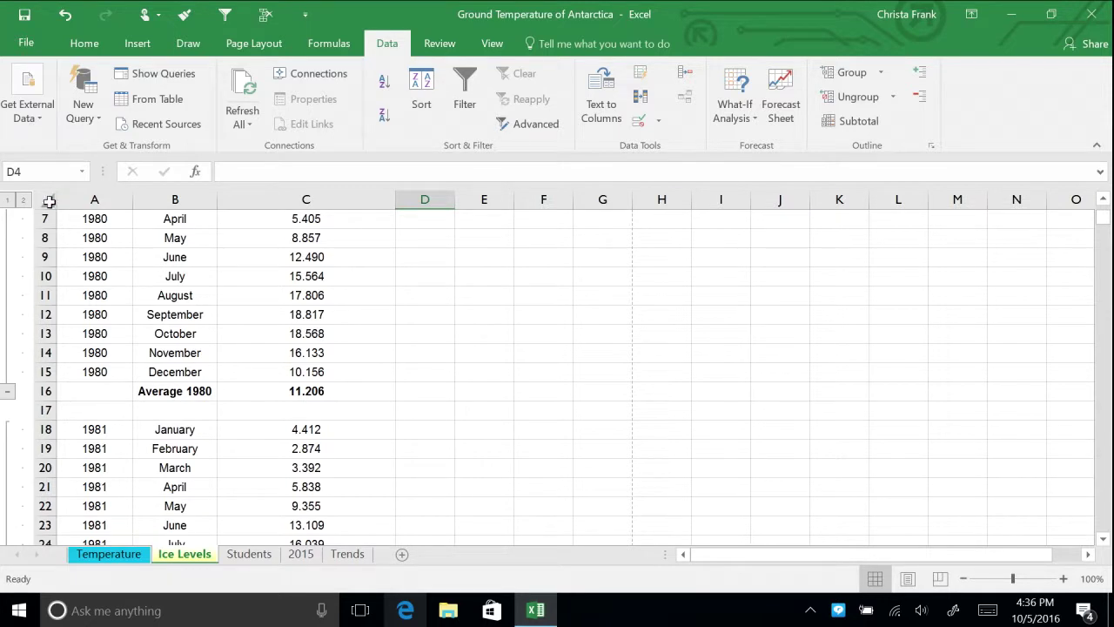
pyautogui.click(50, 199)
# Clear the outline from the whole Ice Levels sheet.
pyautogui.click(894, 97)
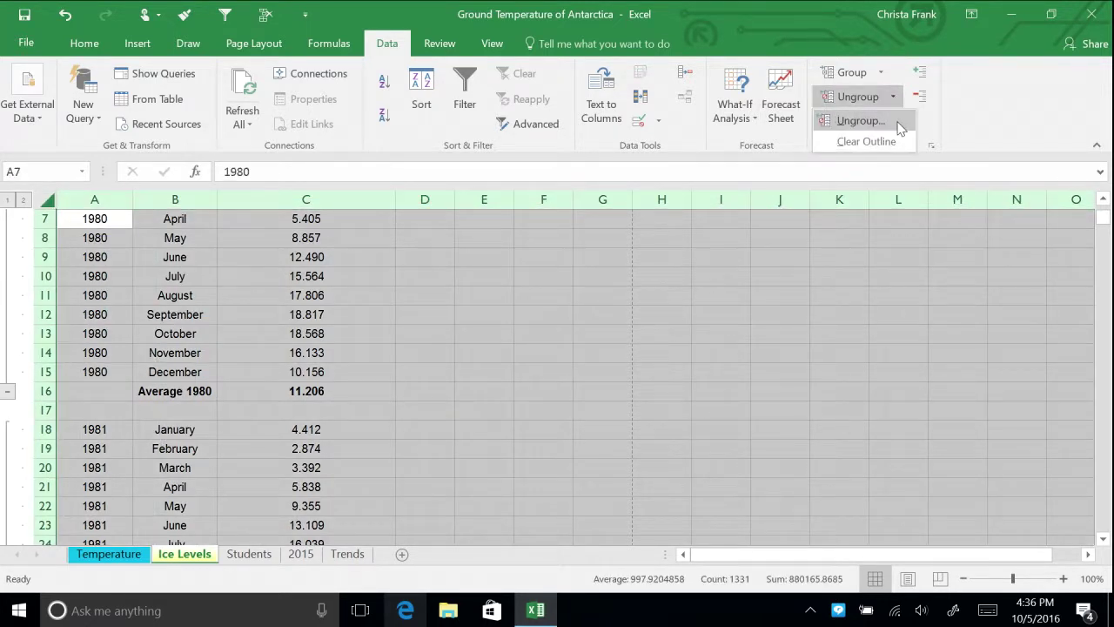
pyautogui.click(864, 141)
pyautogui.click(122, 352)
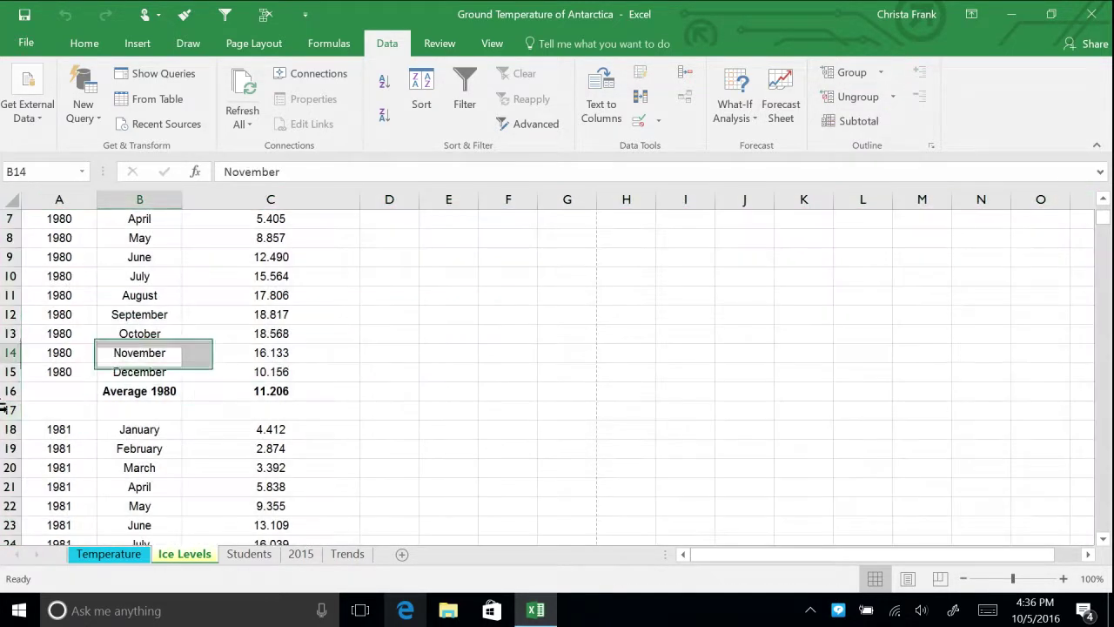
# Delete the Average 1980 and Average 1981 rows together with their blank rows.
pyautogui.moveTo(4, 394); pyautogui.dragTo(11, 412)
pyautogui.rightClick(11, 413)
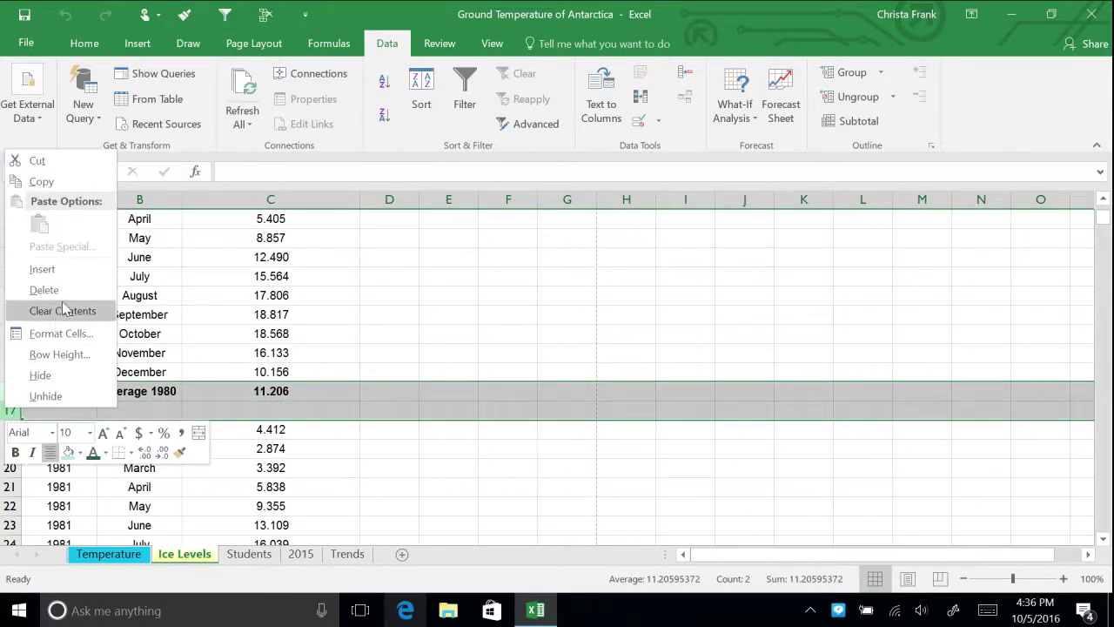
pyautogui.click(76, 296)
pyautogui.scroll(-6, 87, 363)
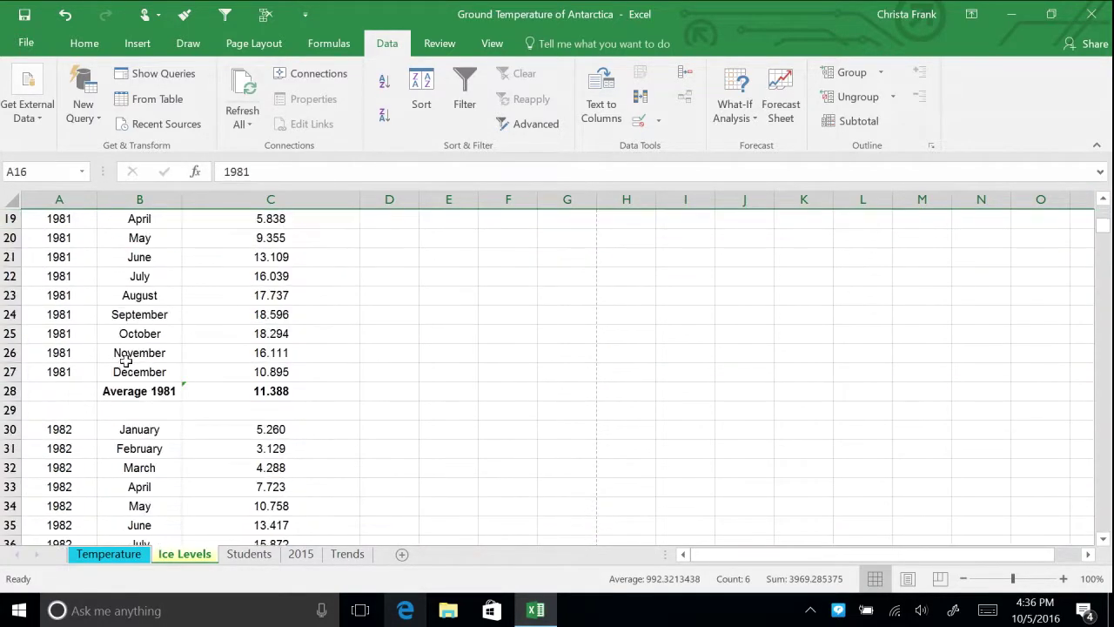
pyautogui.moveTo(25, 391); pyautogui.dragTo(11, 413)
pyautogui.rightClick(10, 412)
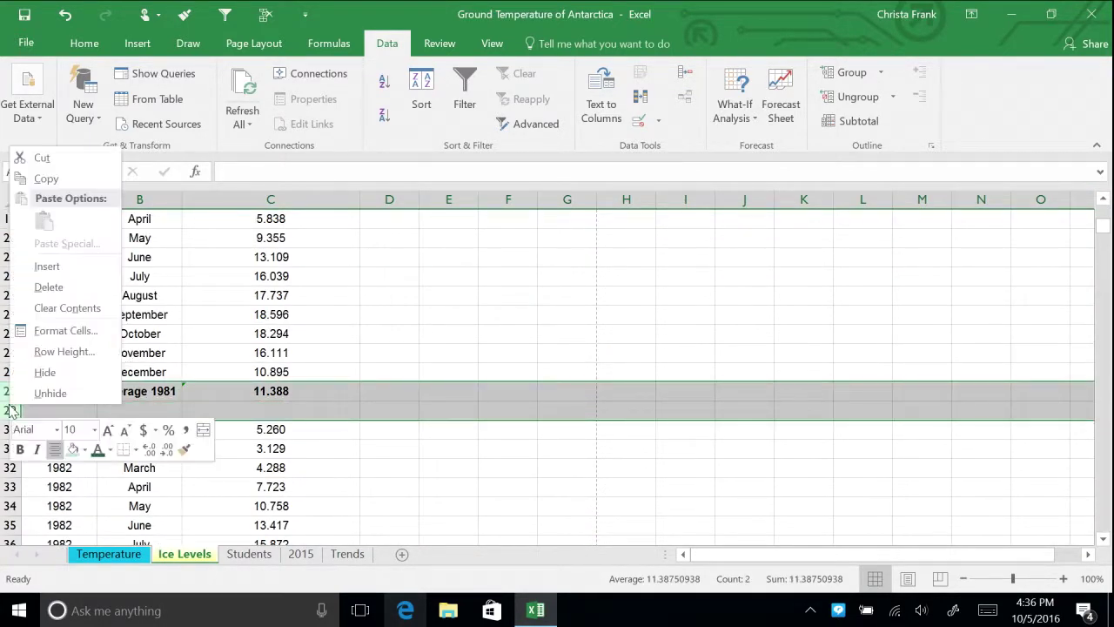
pyautogui.click(66, 293)
# Select the Ice Levels table from the Year header in A3 down to C441.
pyautogui.scroll(6, 203, 356)
pyautogui.click(316, 293)
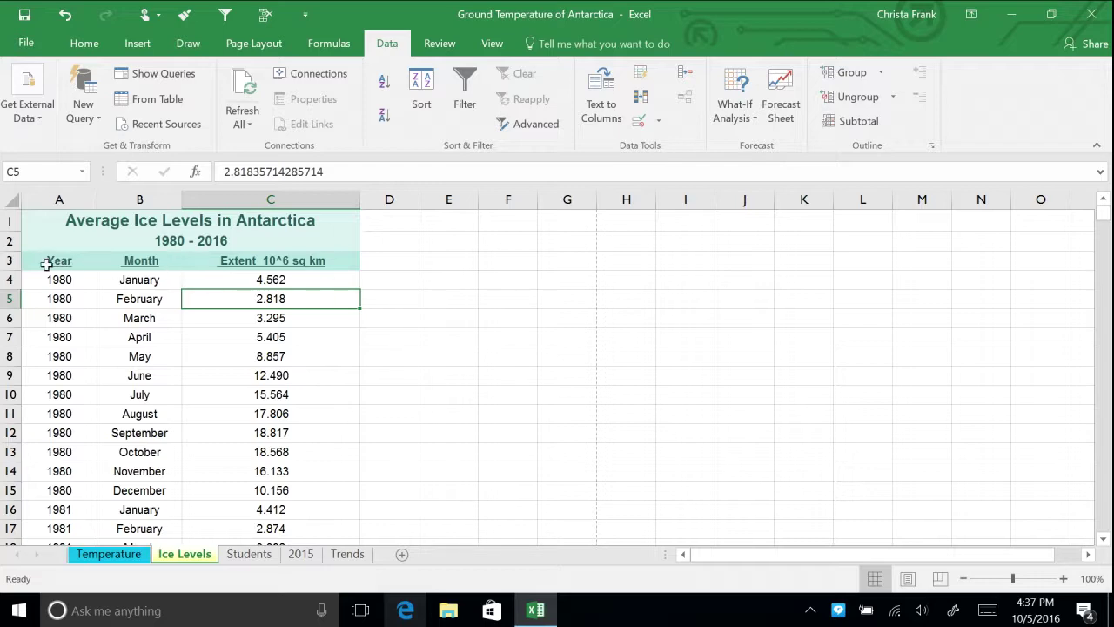
pyautogui.moveTo(44, 260); pyautogui.dragTo(275, 470)
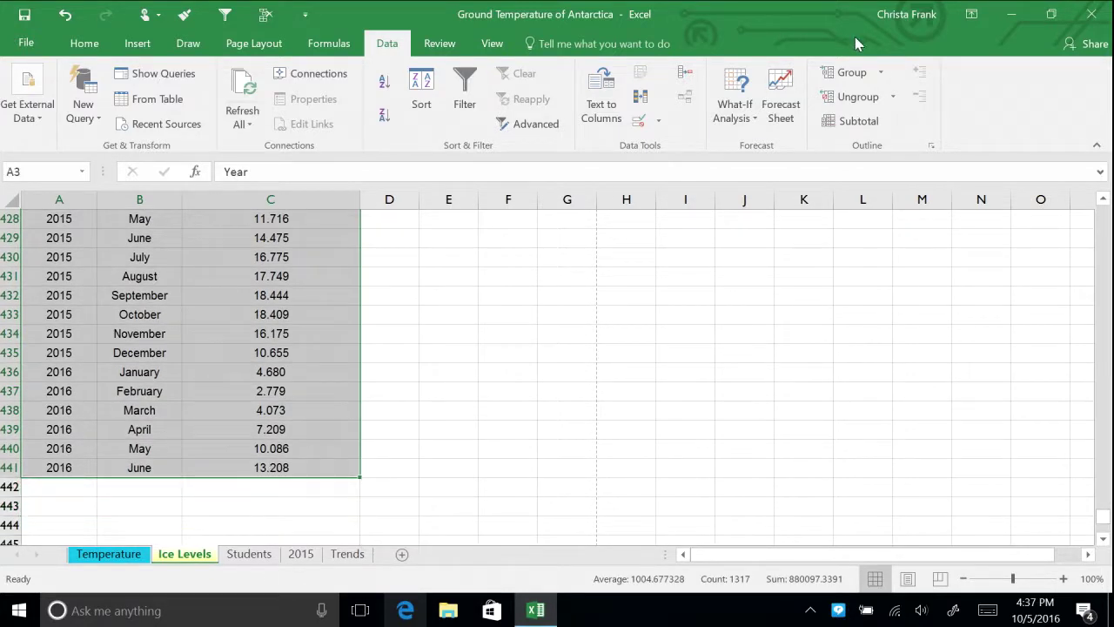
# Add Average subtotals of Extent at each change in Year, then collapse to yearly averages only.
pyautogui.click(858, 120)
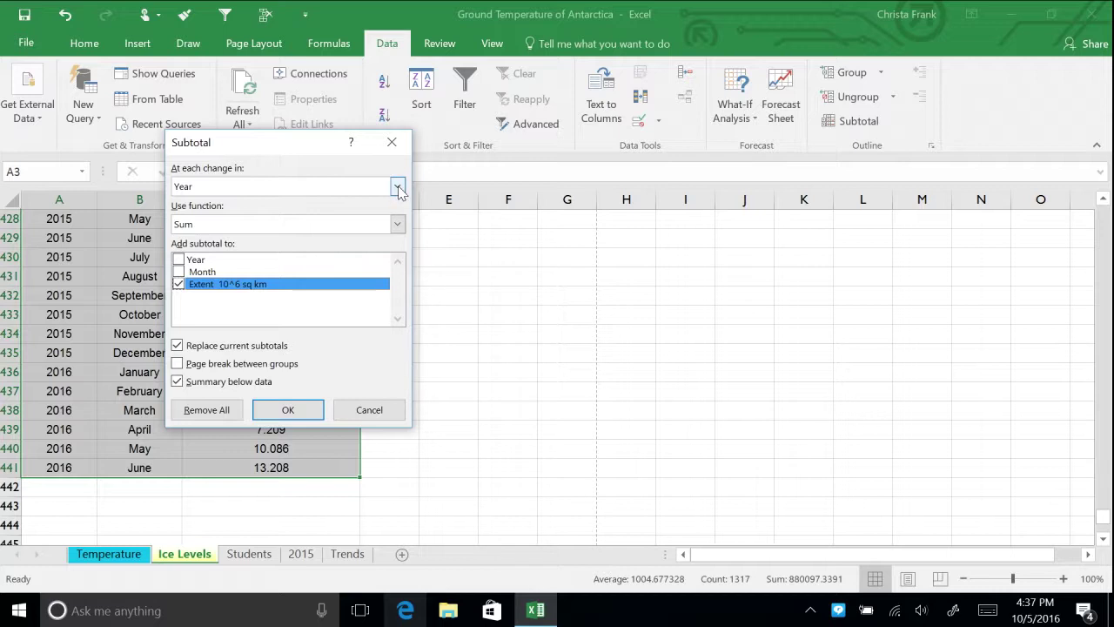
pyautogui.click(397, 187)
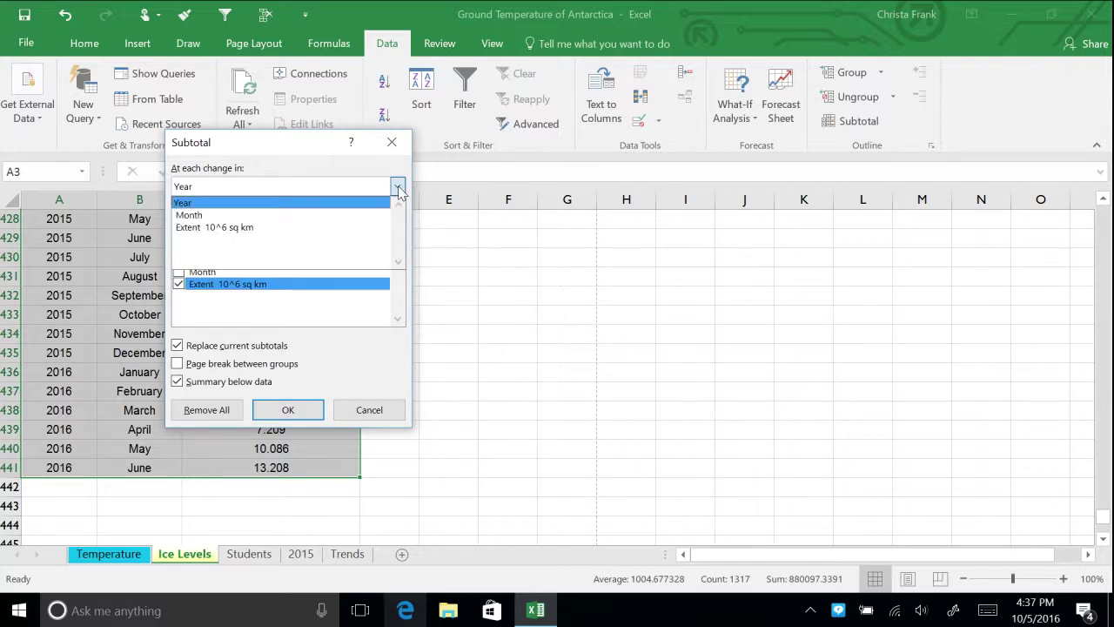
pyautogui.click(397, 188)
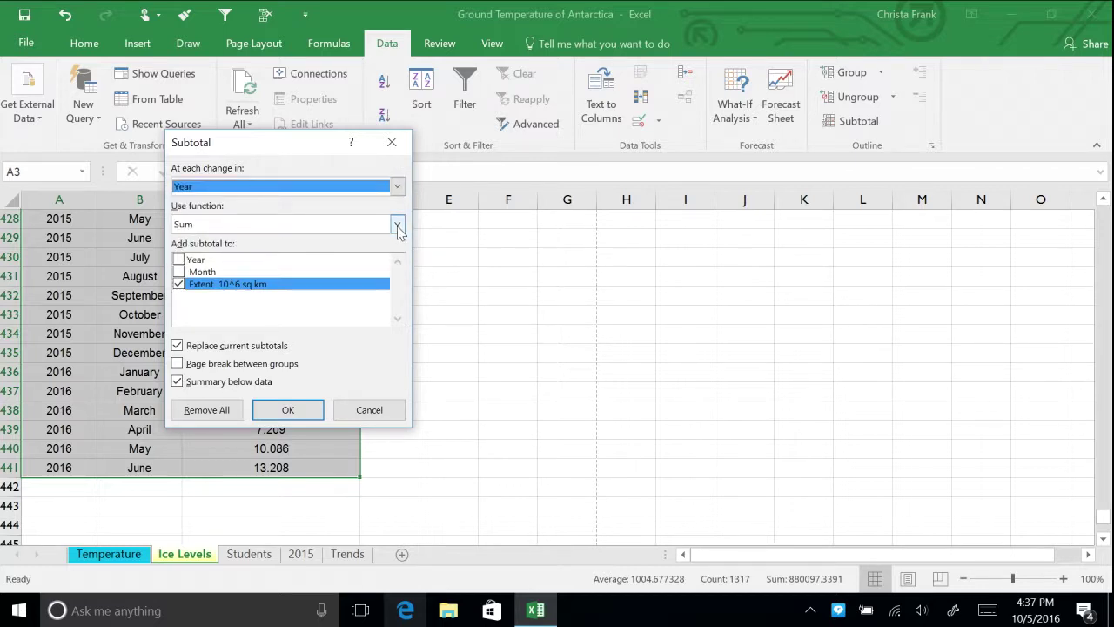
pyautogui.click(397, 225)
pyautogui.click(357, 265)
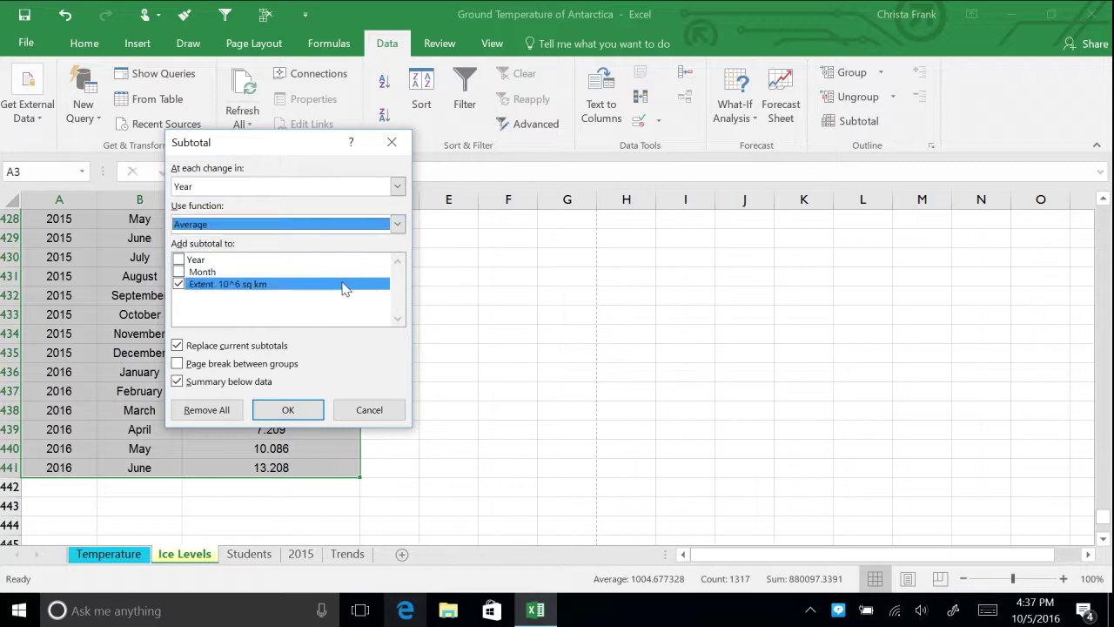
pyautogui.click(316, 416)
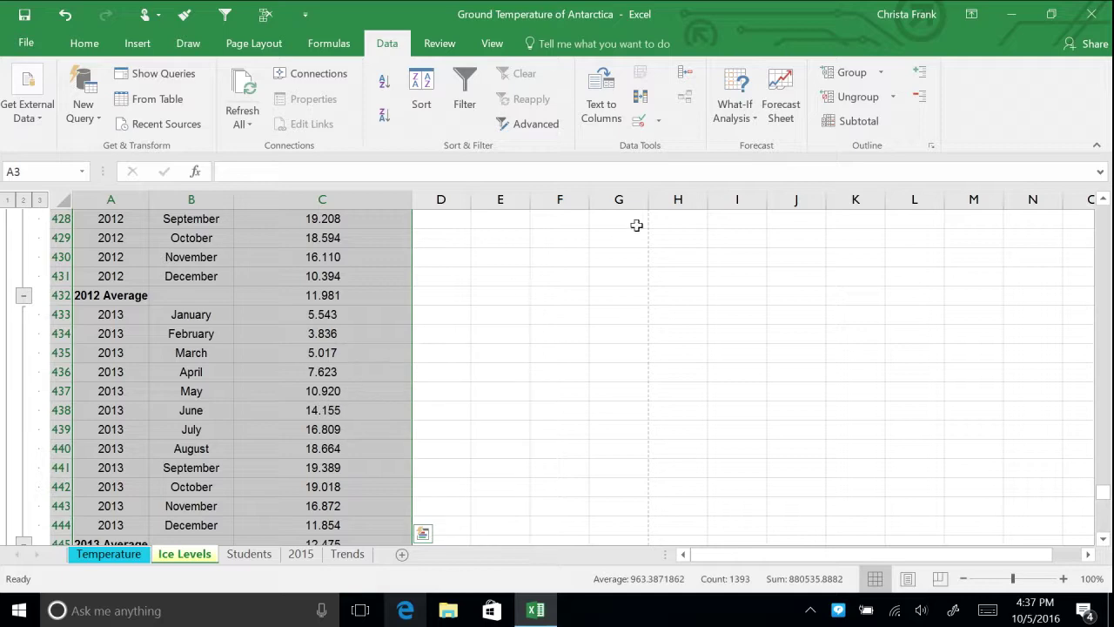
pyautogui.click(922, 102)
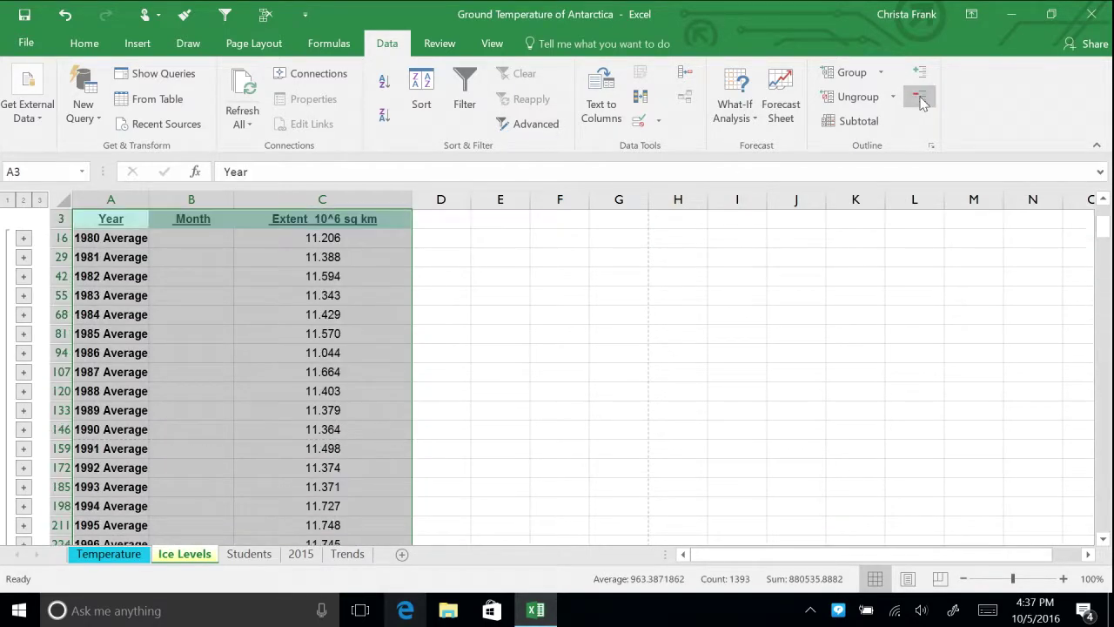
# Check the 1980 average SUBTOTAL formula in C16, then move to the Temperature sheet.
pyautogui.click(394, 242)
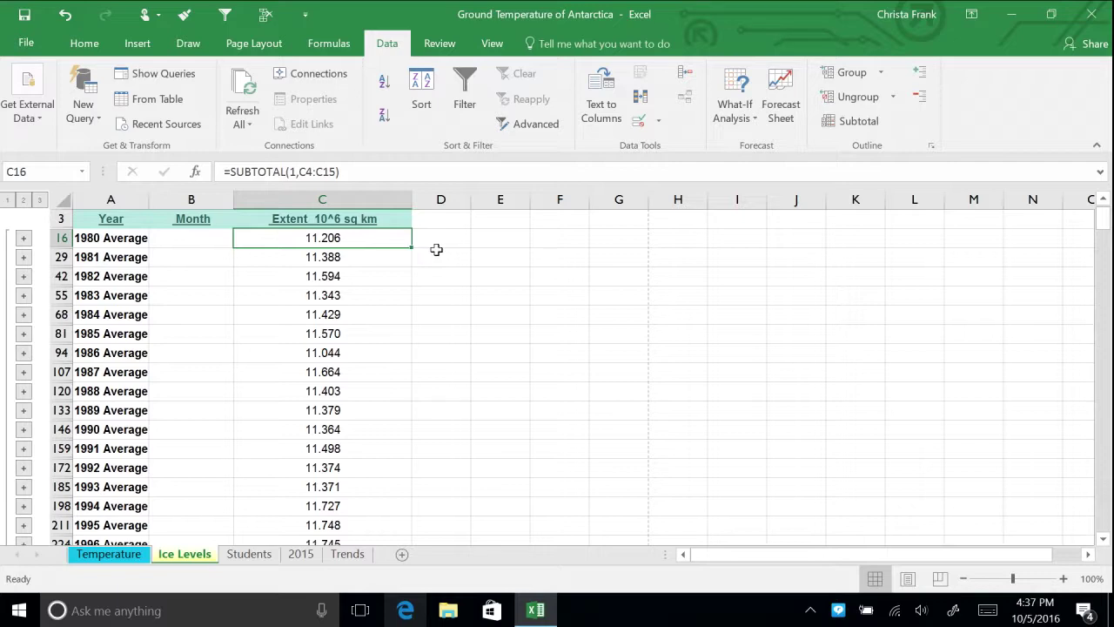
pyautogui.click(127, 557)
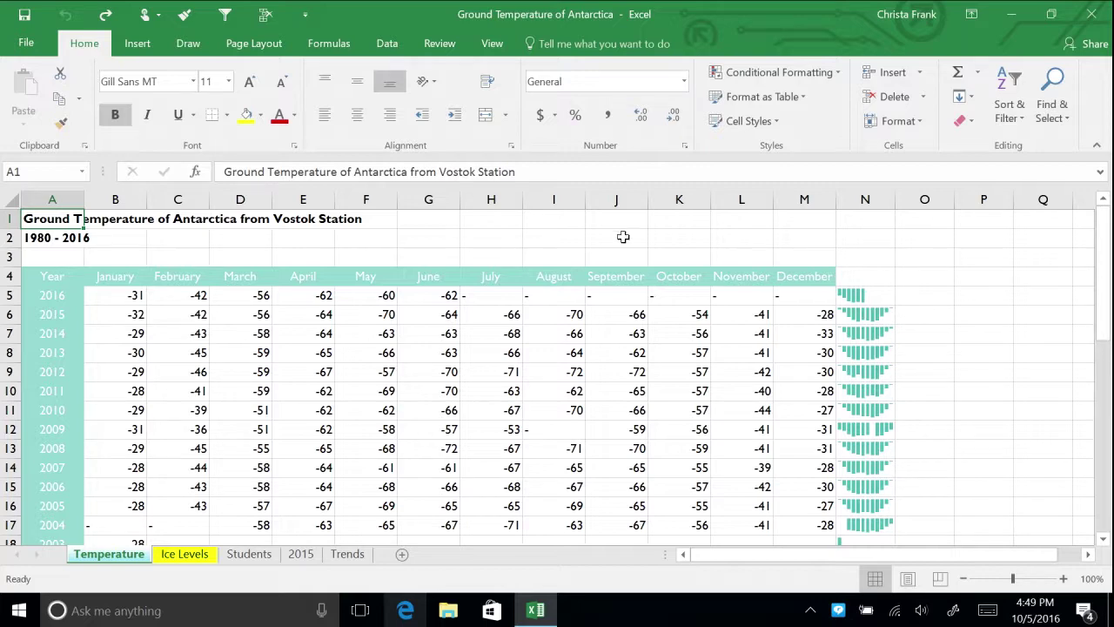
# Select the temperature readings B5:M41 and start a new conditional formatting rule from Manage Rules.
pyautogui.moveTo(131, 295); pyautogui.dragTo(822, 509)
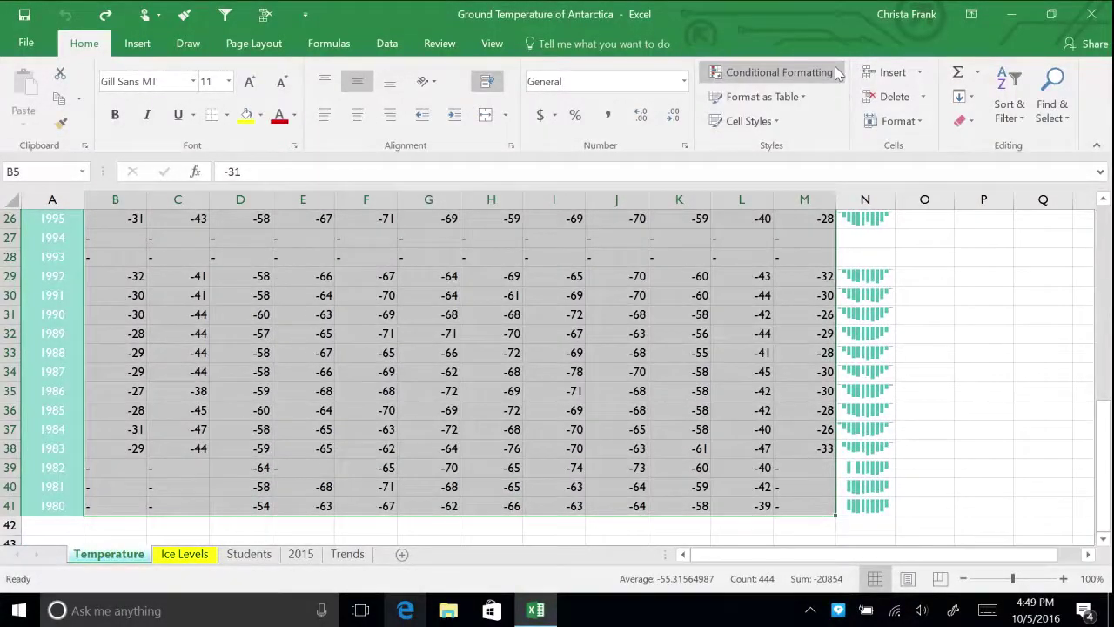
pyautogui.click(779, 72)
pyautogui.click(781, 320)
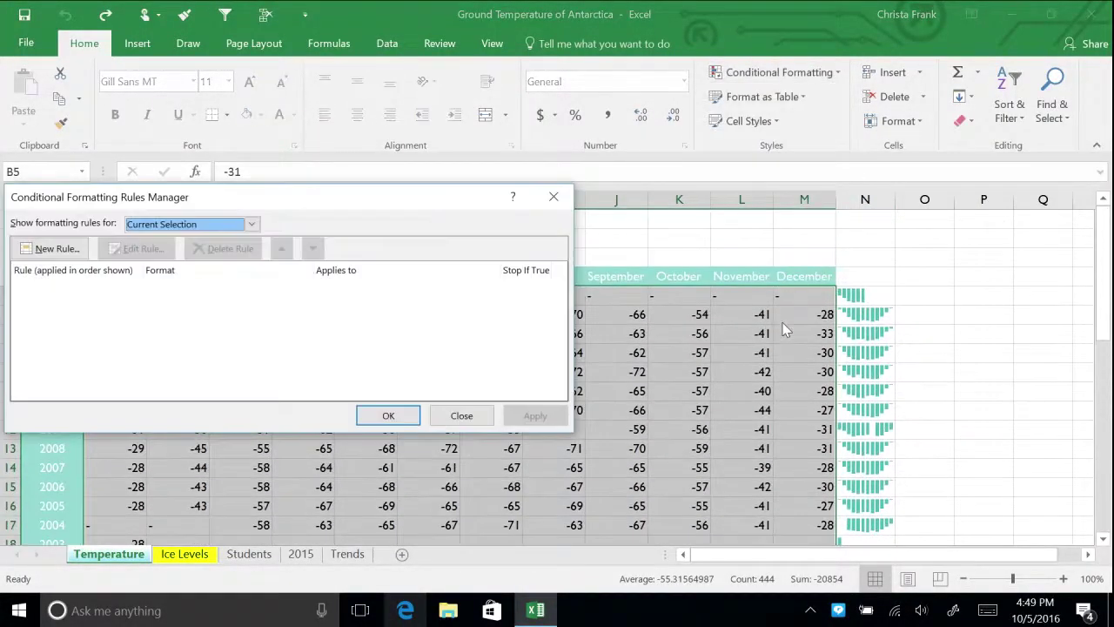
pyautogui.click(52, 249)
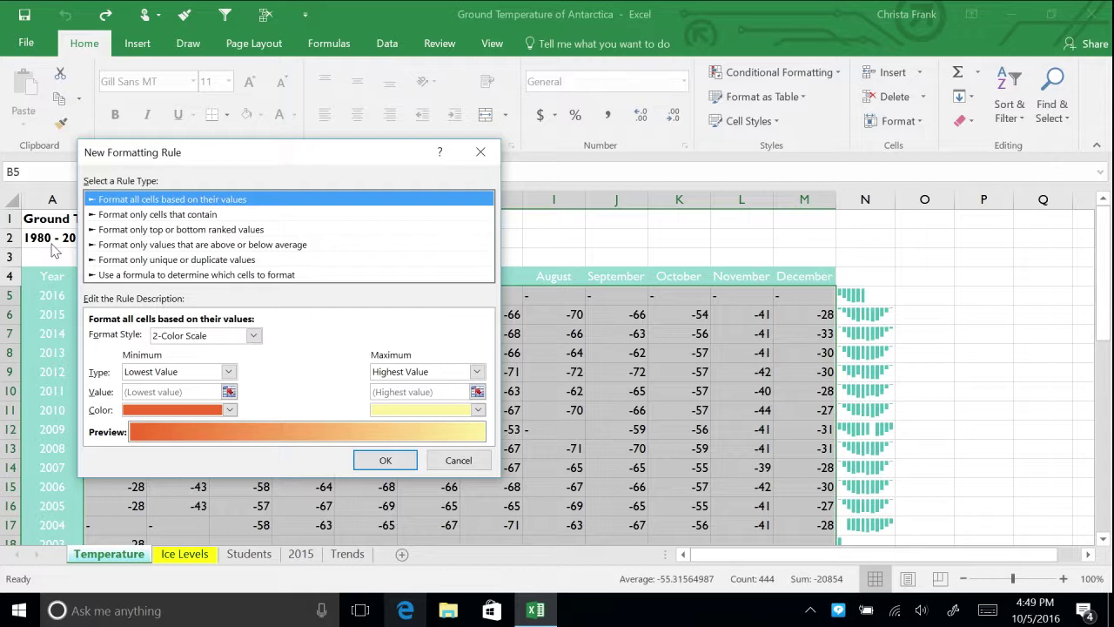
# Set the rule to format only the Bottom 10 % of ranked values.
pyautogui.click(124, 230)
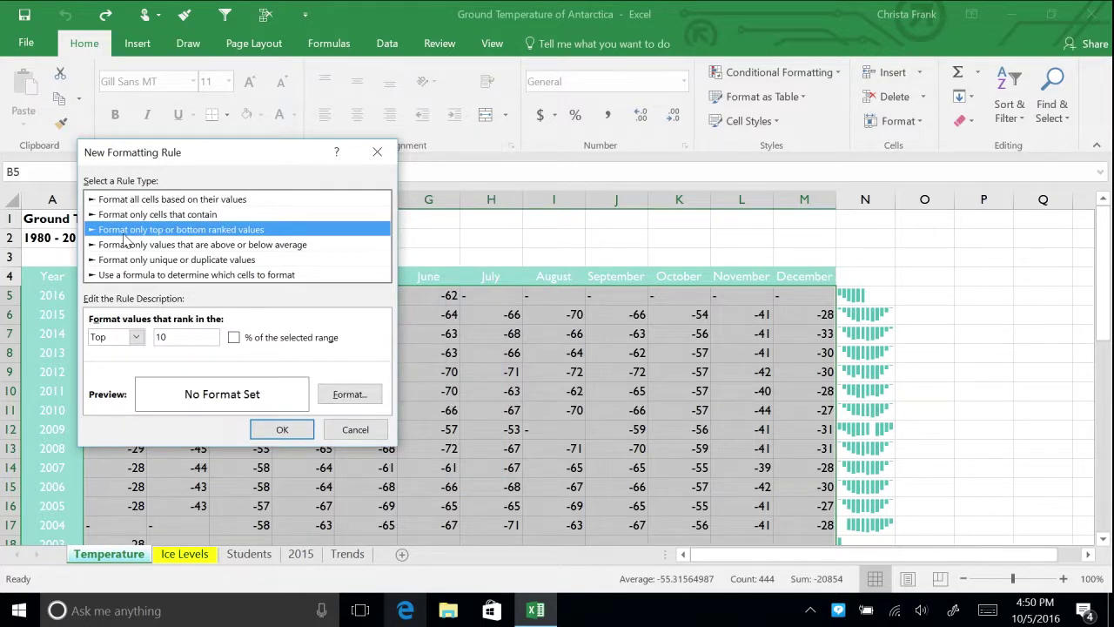
pyautogui.click(137, 336)
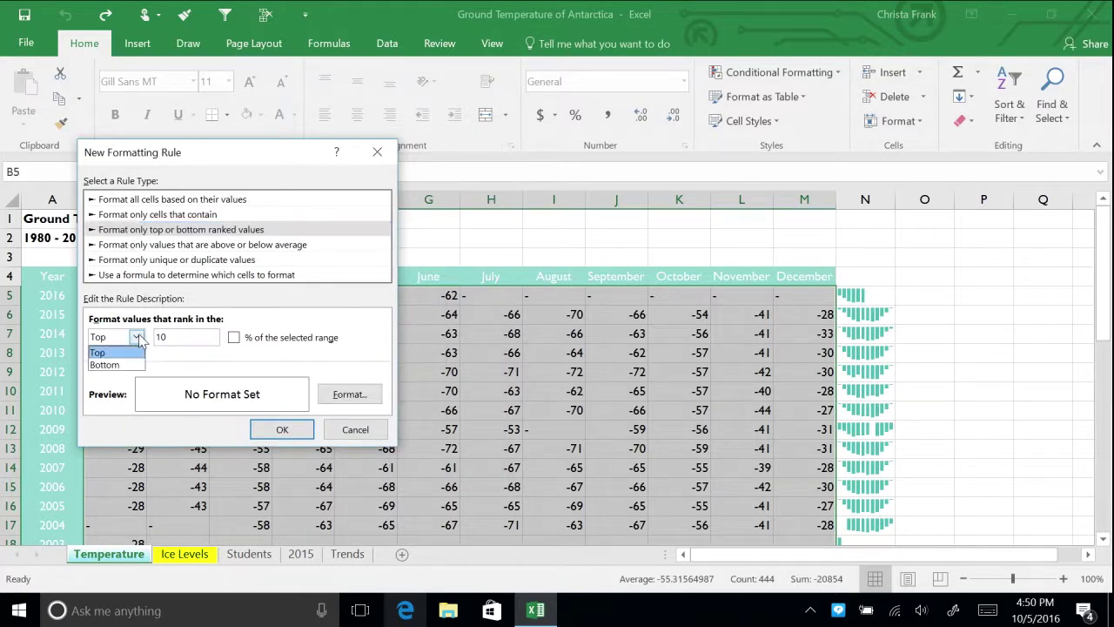
pyautogui.click(133, 369)
pyautogui.click(235, 339)
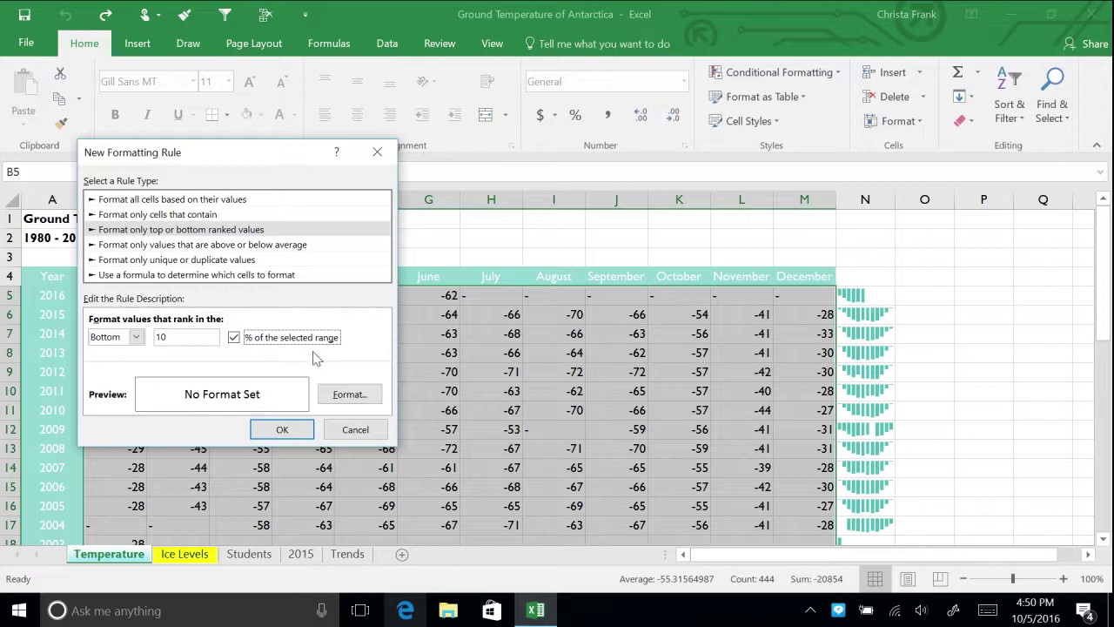
# Give the Bottom 10% rule a light teal fill, apply it, and deselect to view the shading.
pyautogui.click(359, 395)
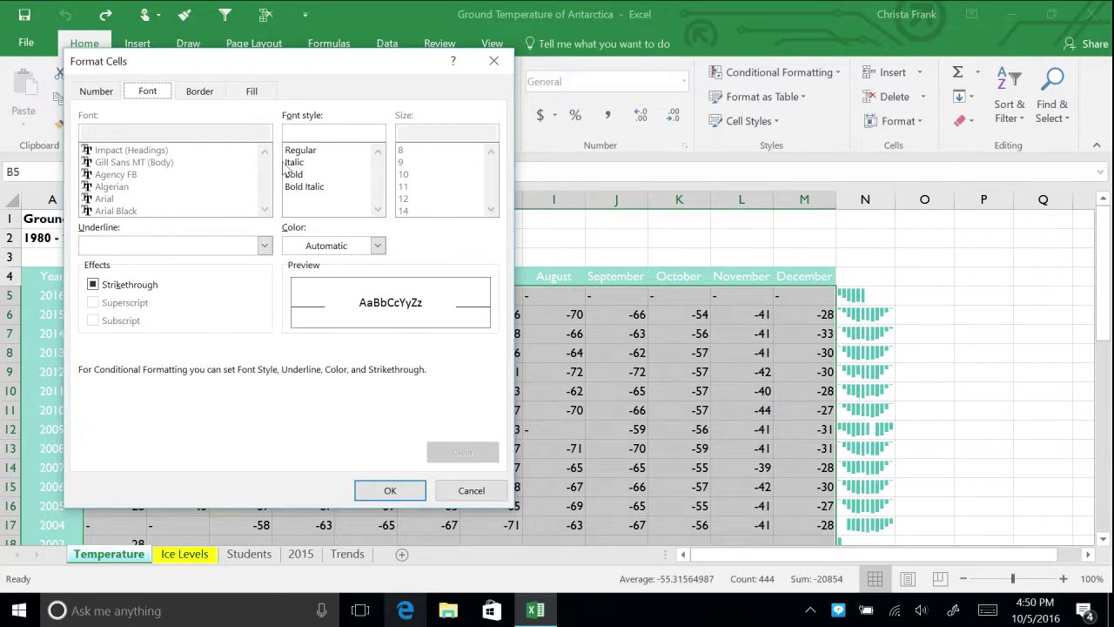
pyautogui.click(254, 92)
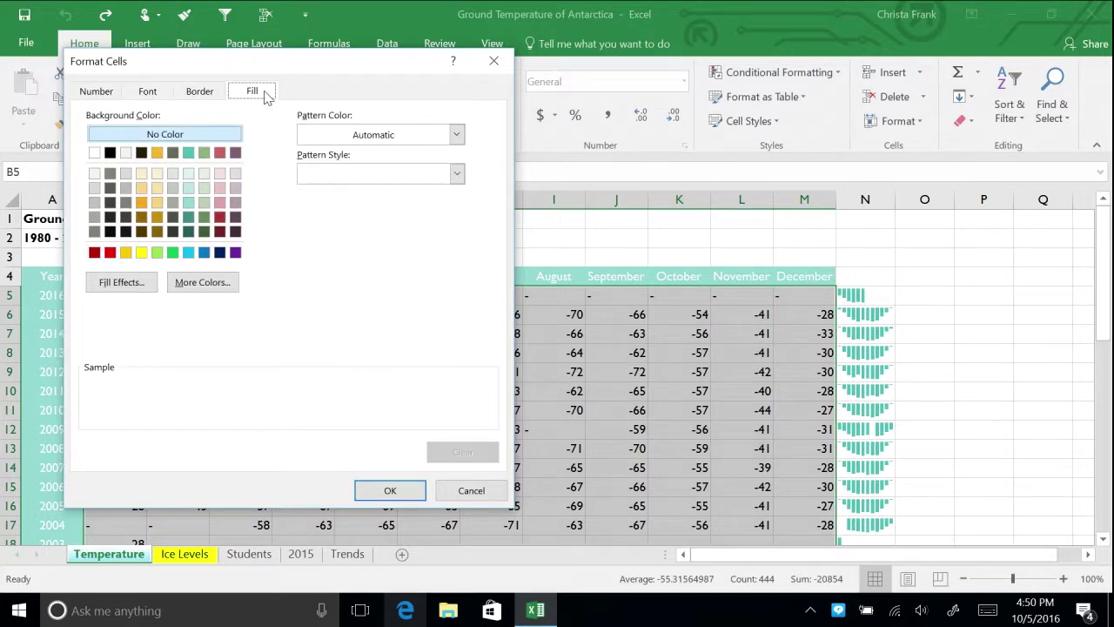
pyautogui.click(189, 173)
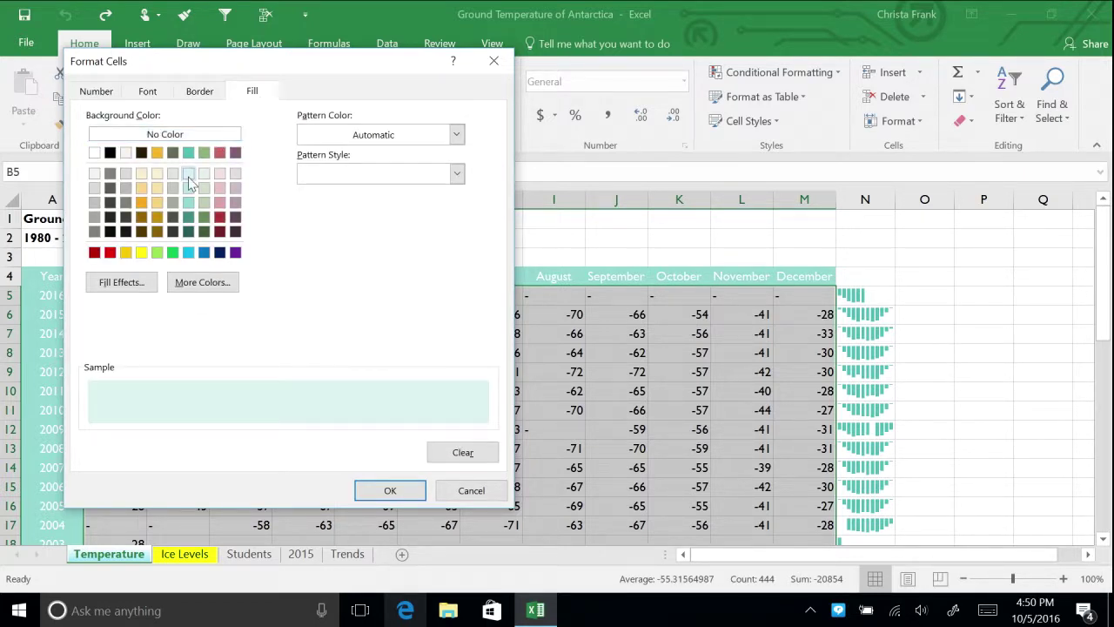
pyautogui.click(383, 490)
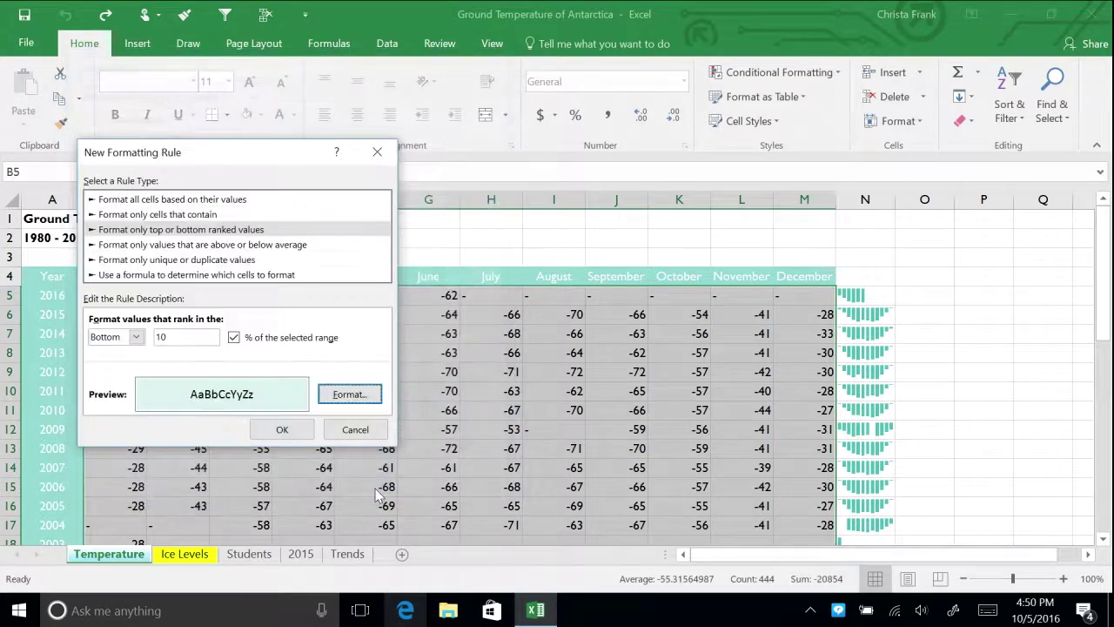
pyautogui.click(282, 433)
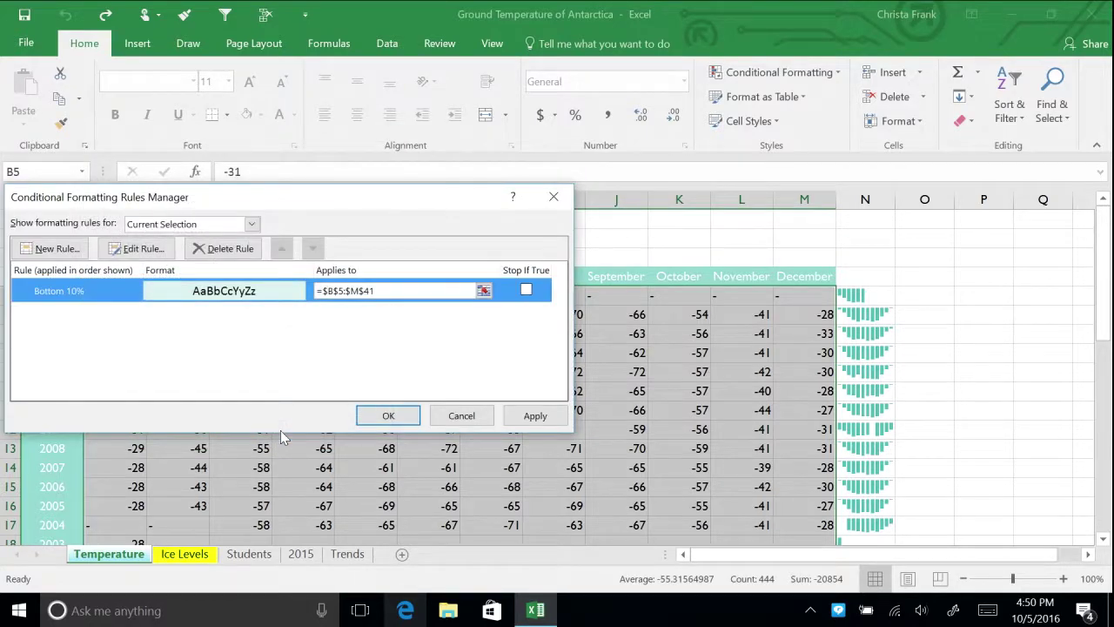
pyautogui.click(387, 418)
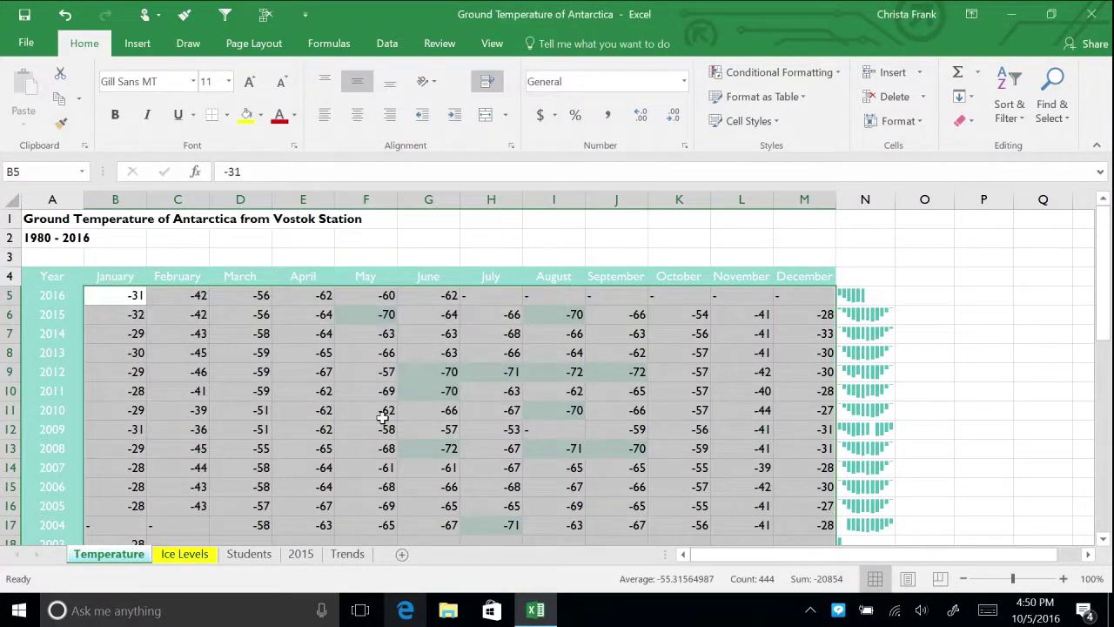
pyautogui.click(136, 295)
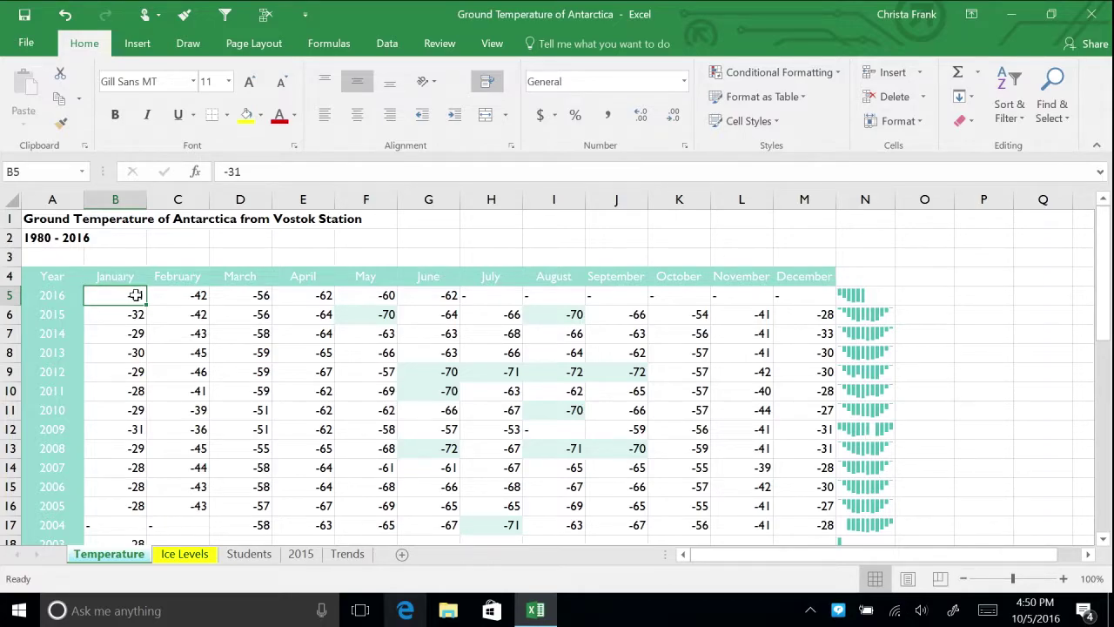